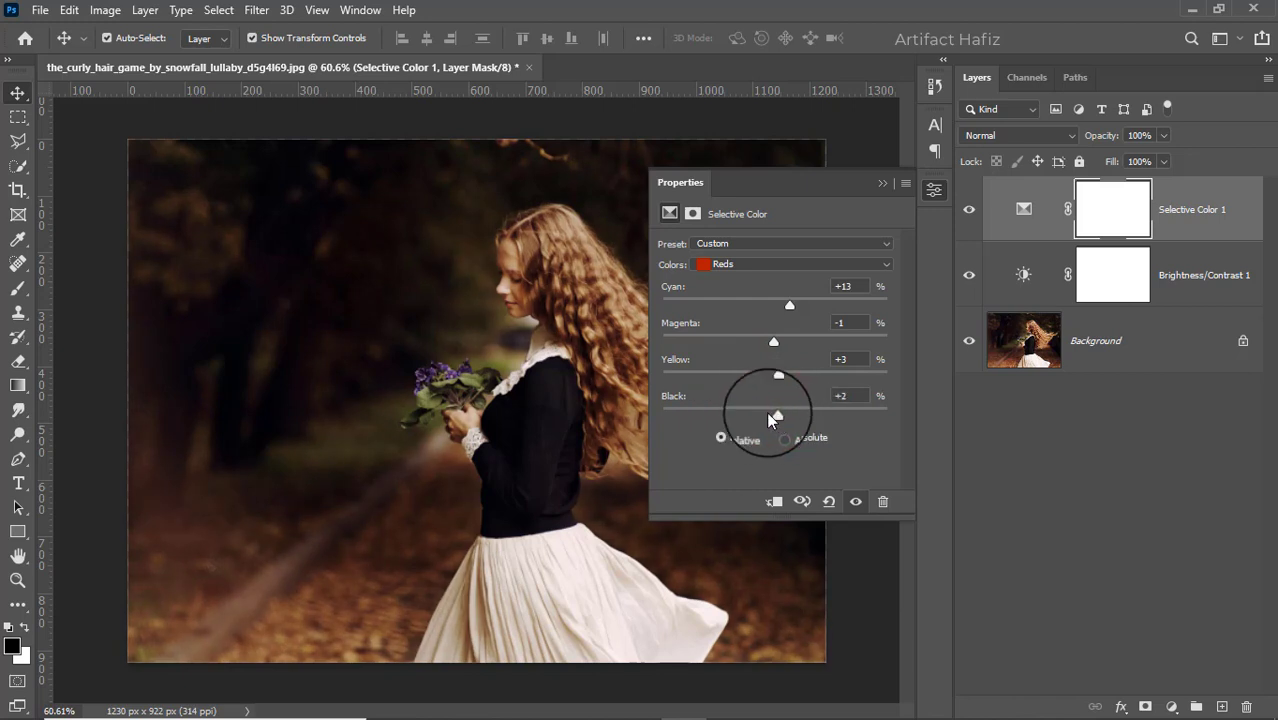
In the Selective Color adjustment, set the Yellows to Cyan +8, Magenta -4, Yellow +12 and Black -54
{"action": "left_click", "coordinate": [768, 264]}
{"action": "left_click", "coordinate": [764, 288]}
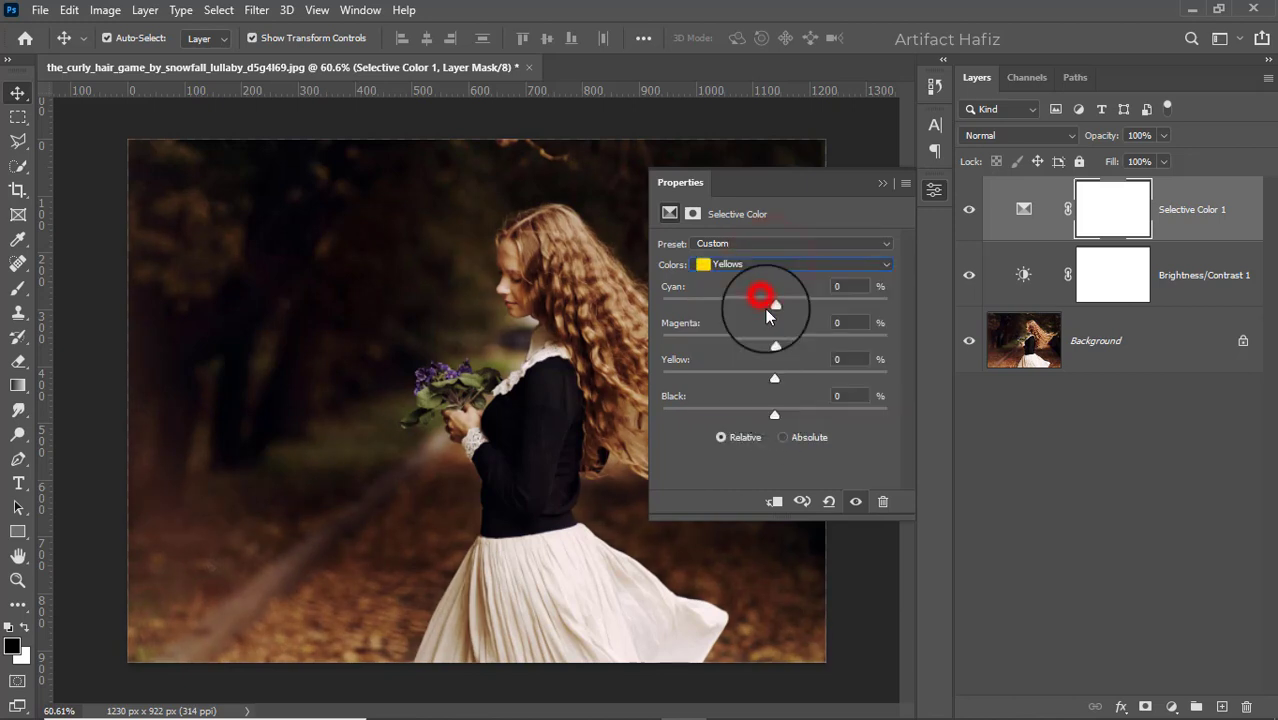
{"action": "mouse_move", "coordinate": [766, 309]}
{"action": "left_mouse_down"}
{"action": "mouse_move", "coordinate": [806, 311]}
{"action": "mouse_move", "coordinate": [739, 305]}
{"action": "mouse_move", "coordinate": [827, 308]}
{"action": "mouse_move", "coordinate": [784, 309]}
{"action": "left_mouse_up"}
{"action": "left_click_drag", "start_coordinate": [774, 342], "coordinate": [760, 415]}
{"action": "left_click", "coordinate": [776, 418]}
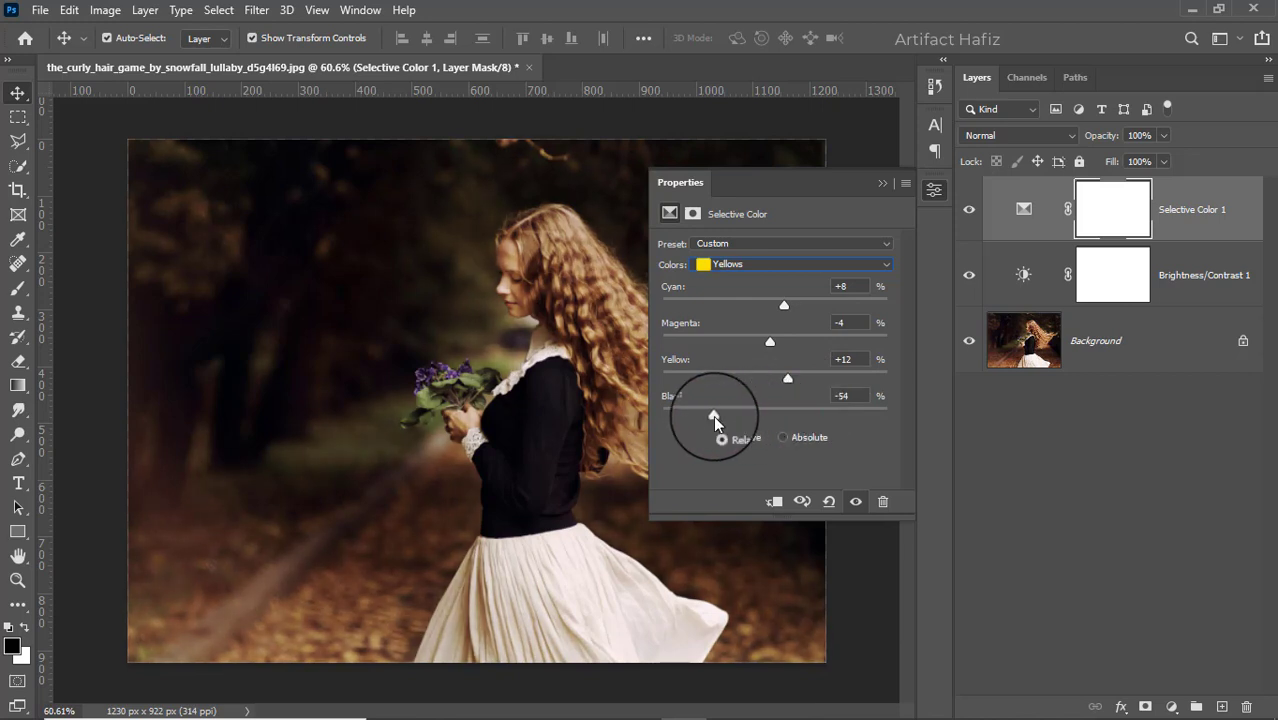
Set the Cyan of the Greens to -15 in the Selective Color adjustment and collapse its properties
{"action": "left_click", "coordinate": [770, 265]}
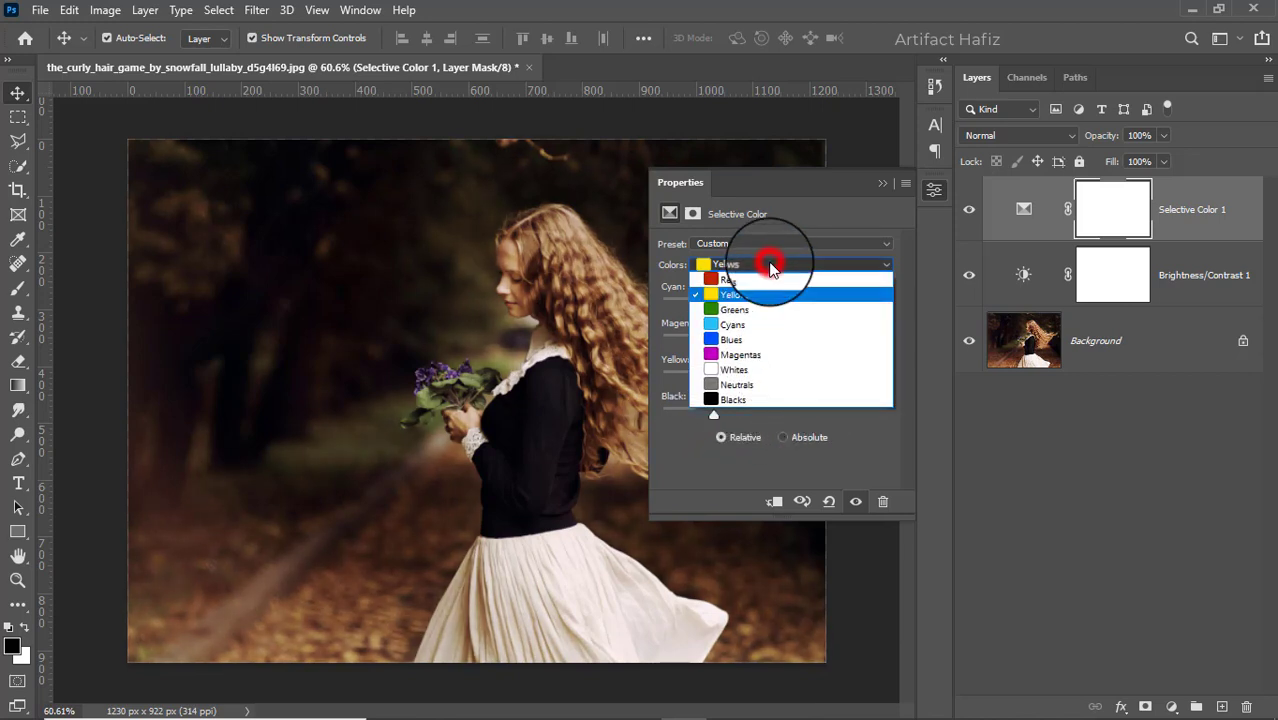
{"action": "left_click", "coordinate": [747, 312]}
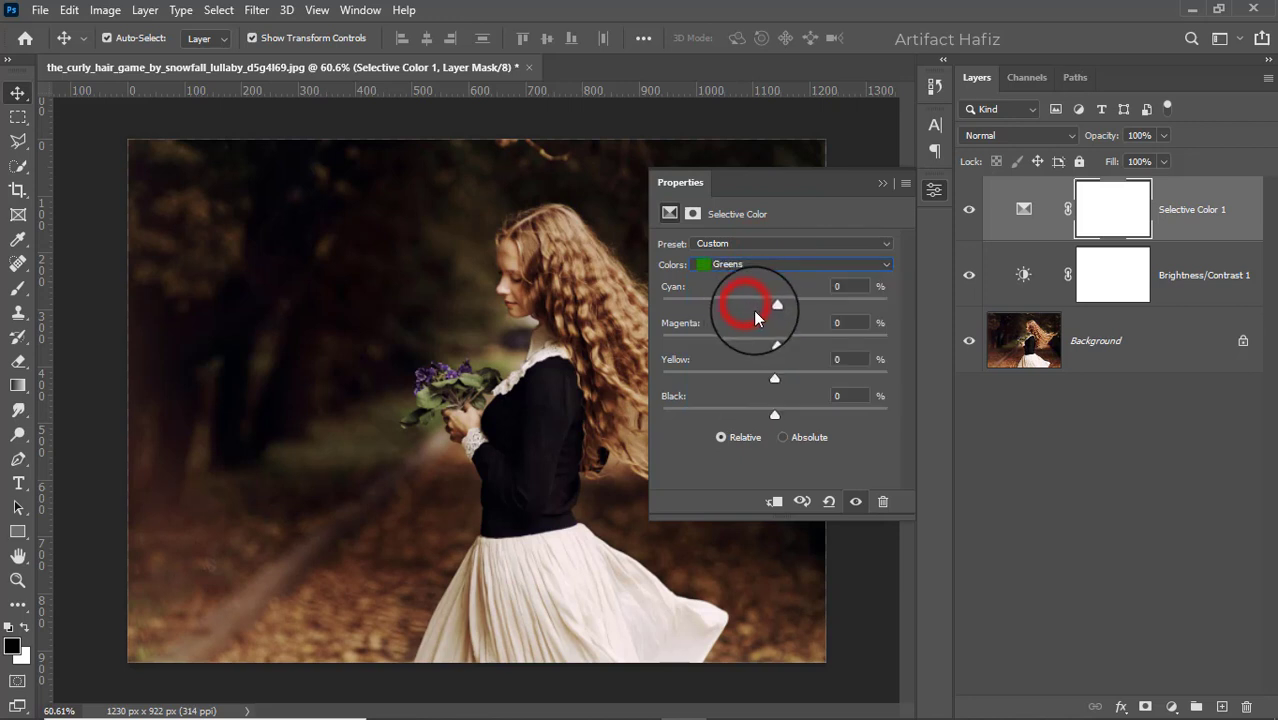
{"action": "mouse_move", "coordinate": [780, 300]}
{"action": "left_mouse_down"}
{"action": "mouse_move", "coordinate": [734, 300]}
{"action": "mouse_move", "coordinate": [757, 310]}
{"action": "left_mouse_up"}
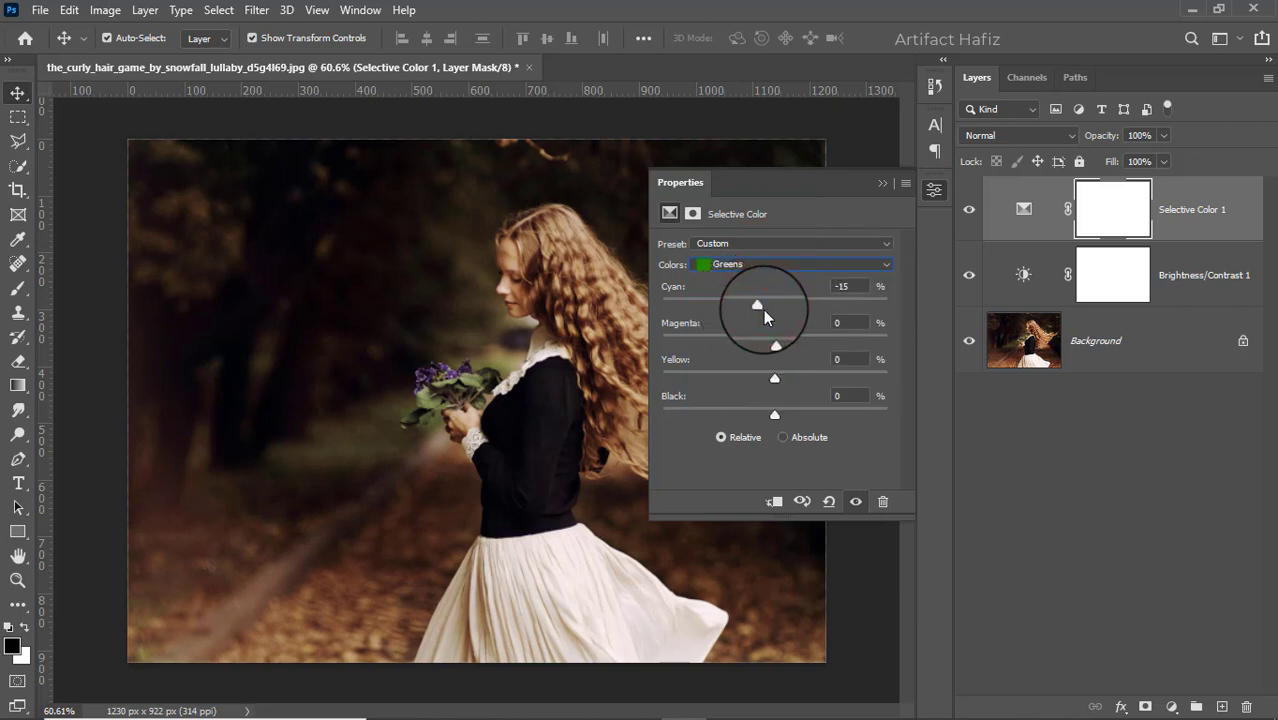
{"action": "left_click", "coordinate": [881, 185]}
Compare the photo with and without the Selective Color adjustment by toggling that layer's visibility, leaving it visible
{"action": "left_click", "coordinate": [968, 210]}
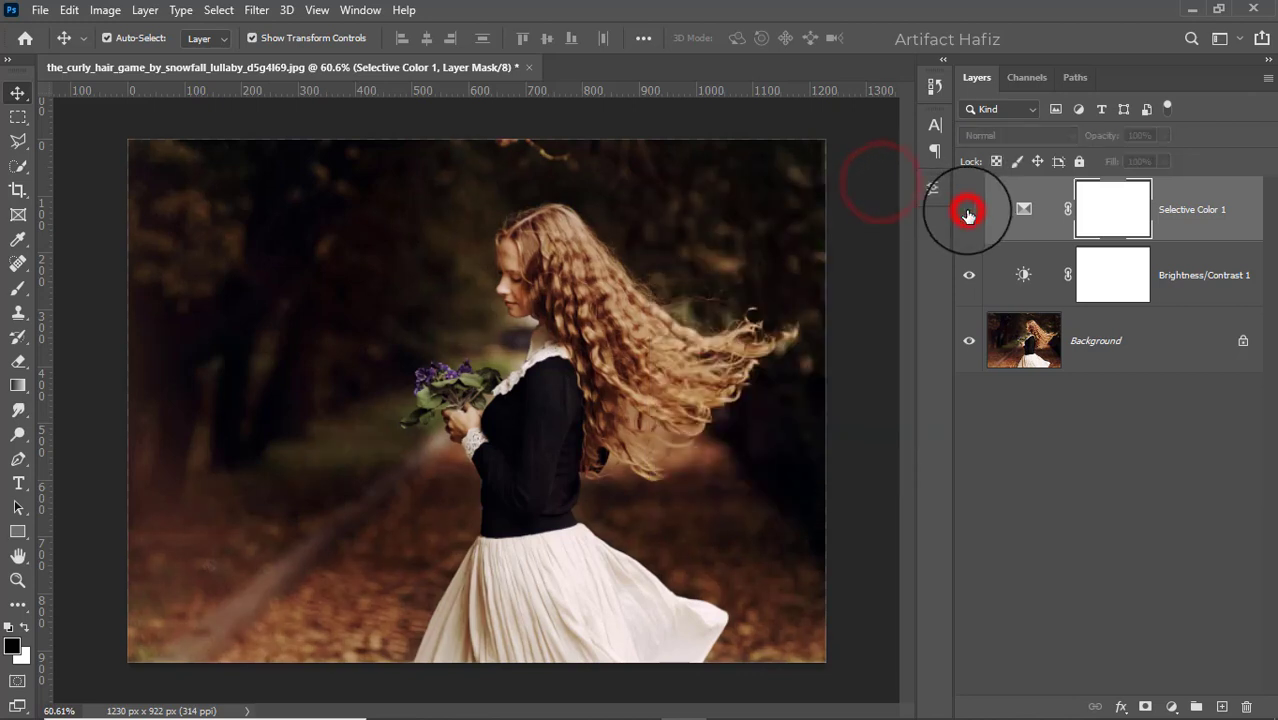
{"action": "left_click", "coordinate": [968, 211]}
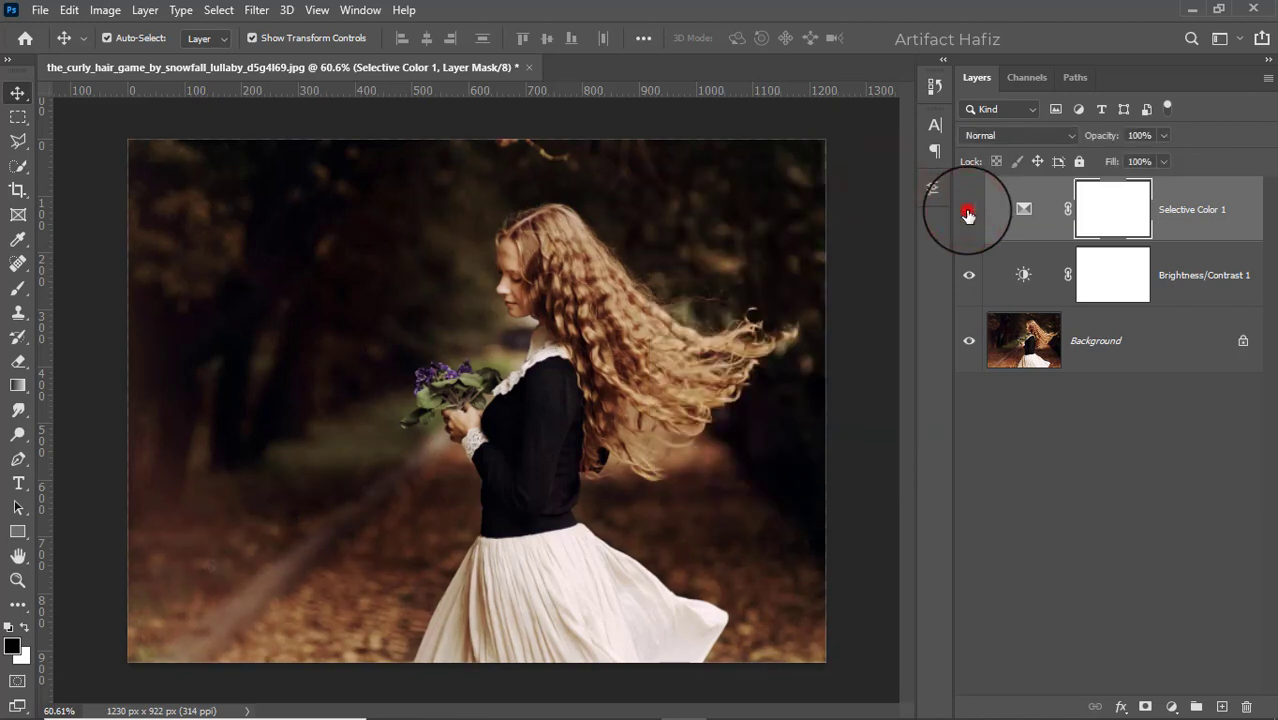
{"action": "left_click", "coordinate": [968, 212]}
{"action": "left_click", "coordinate": [968, 212]}
{"action": "left_click", "coordinate": [968, 213]}
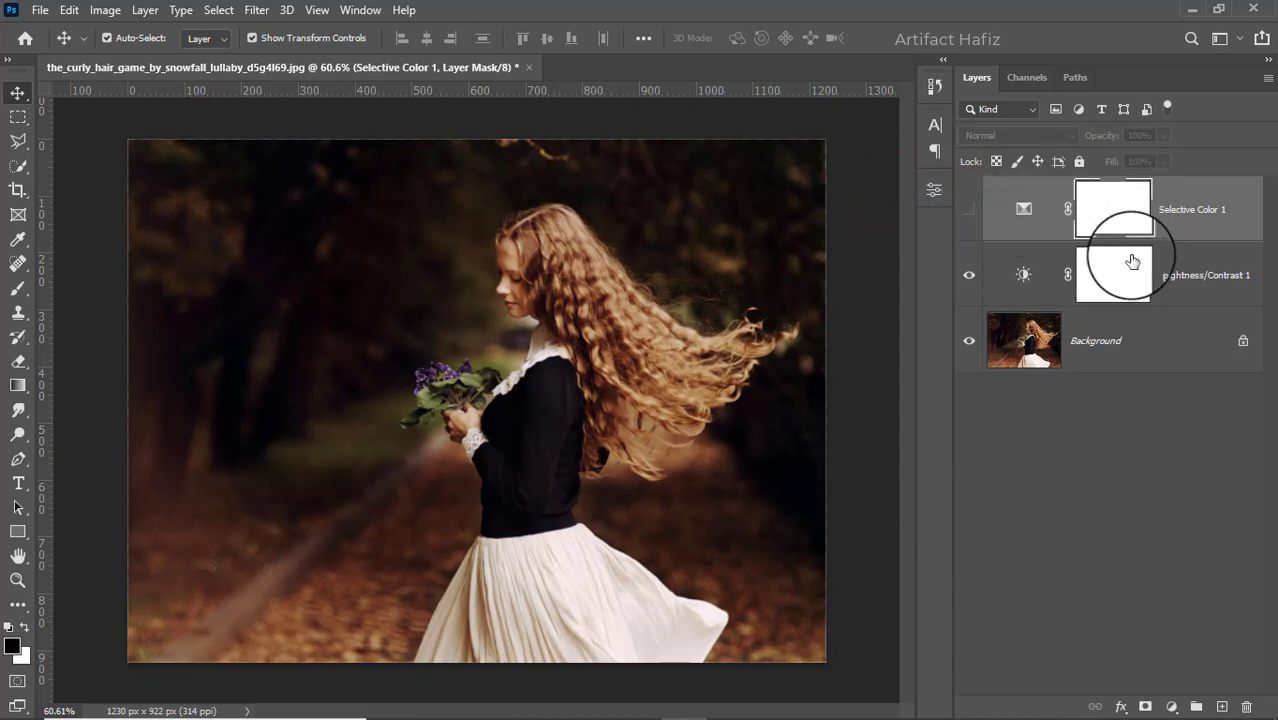
{"action": "left_click", "coordinate": [1191, 211]}
{"action": "left_click", "coordinate": [968, 211]}
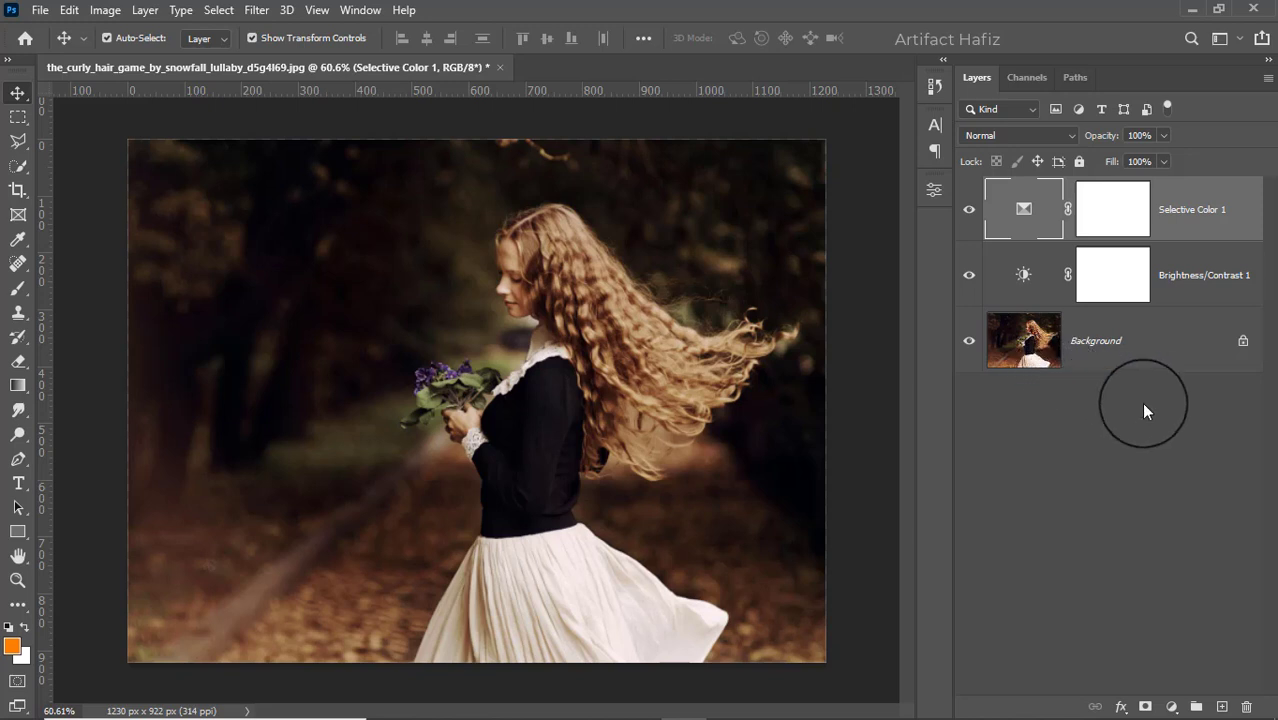
Add a Color Lookup adjustment layer using the Soft_Warming.look 3D LUT and set its blend mode to Luminosity
{"action": "left_click", "coordinate": [1172, 707]}
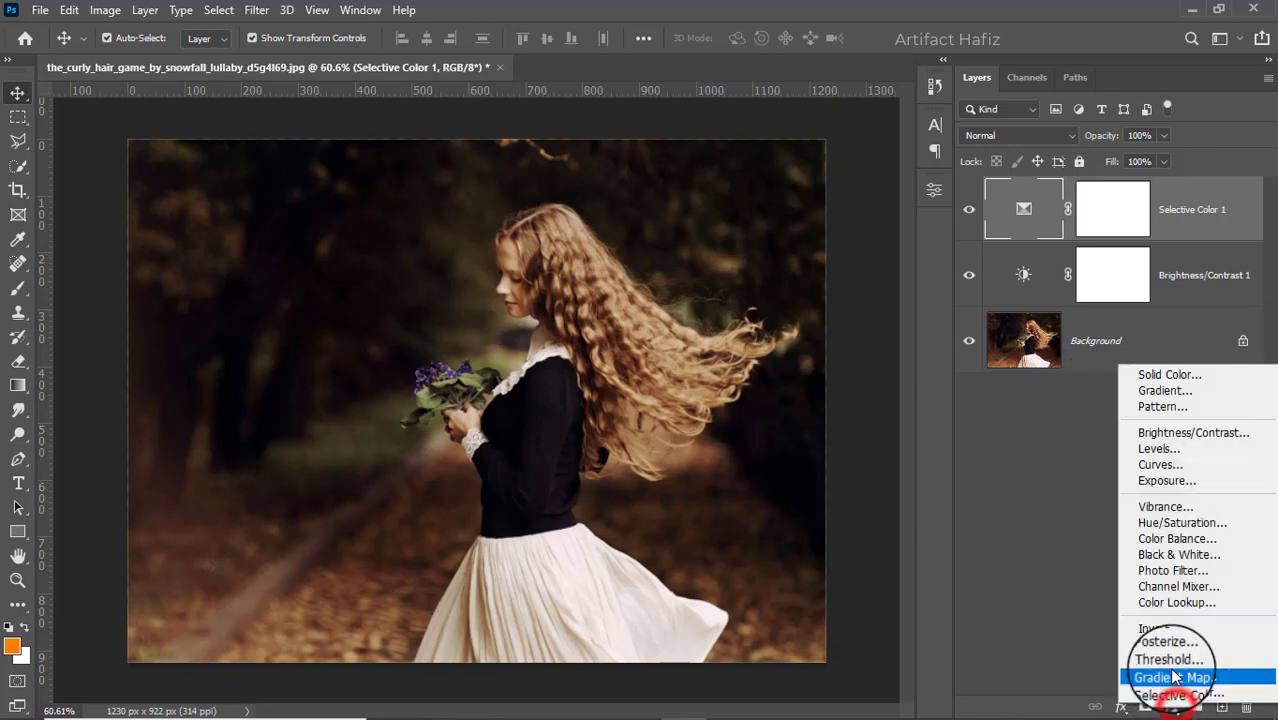
{"action": "left_click", "coordinate": [1176, 601]}
{"action": "left_click", "coordinate": [780, 247]}
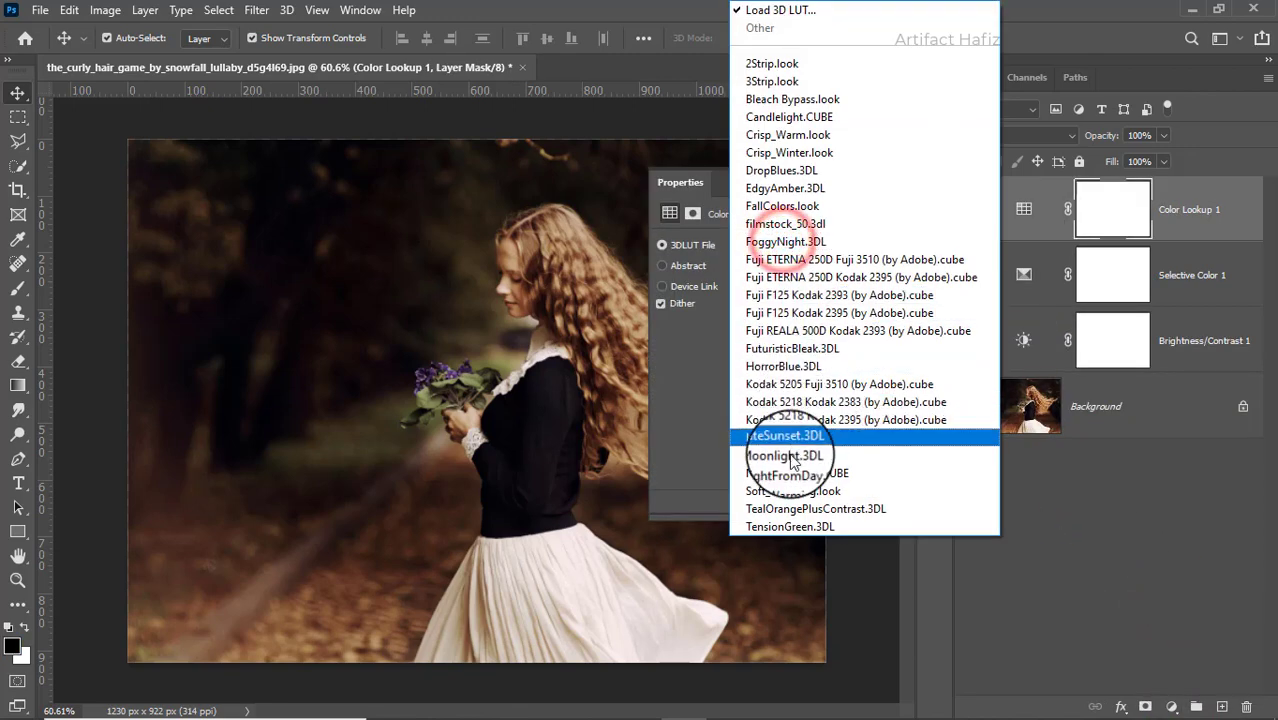
{"action": "left_click", "coordinate": [793, 491]}
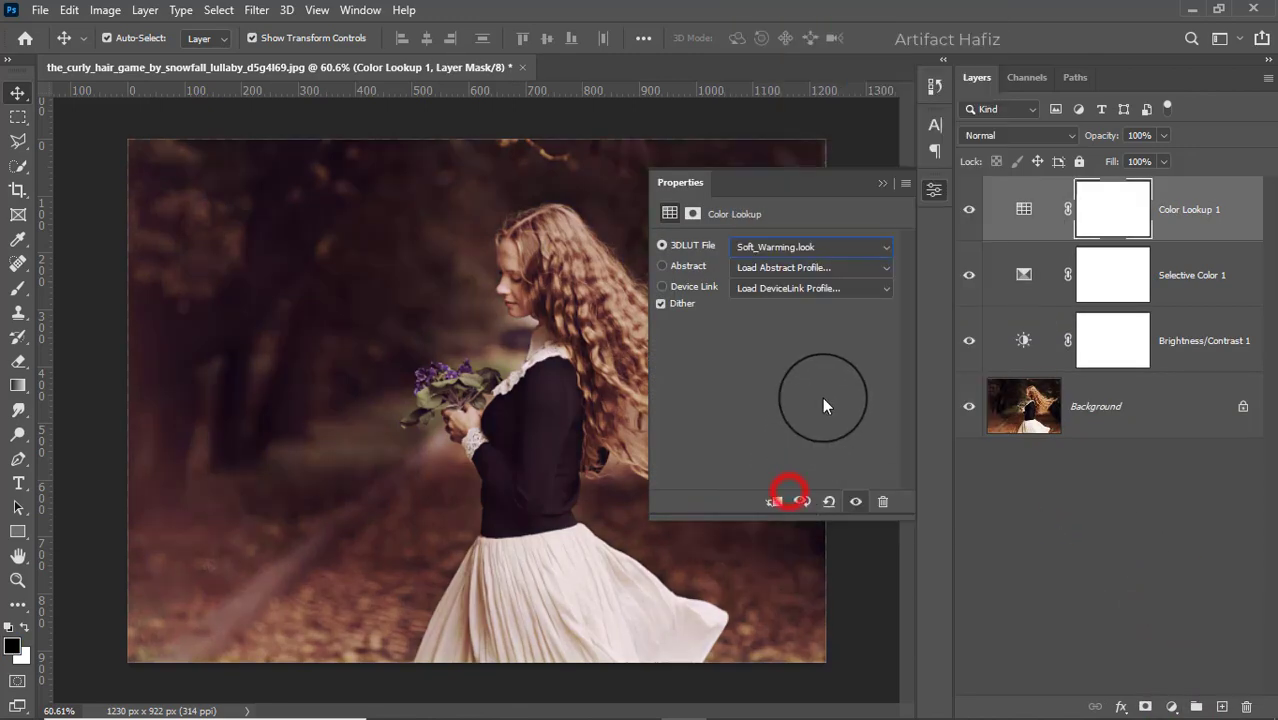
{"action": "left_click", "coordinate": [882, 185]}
{"action": "left_click", "coordinate": [1031, 132]}
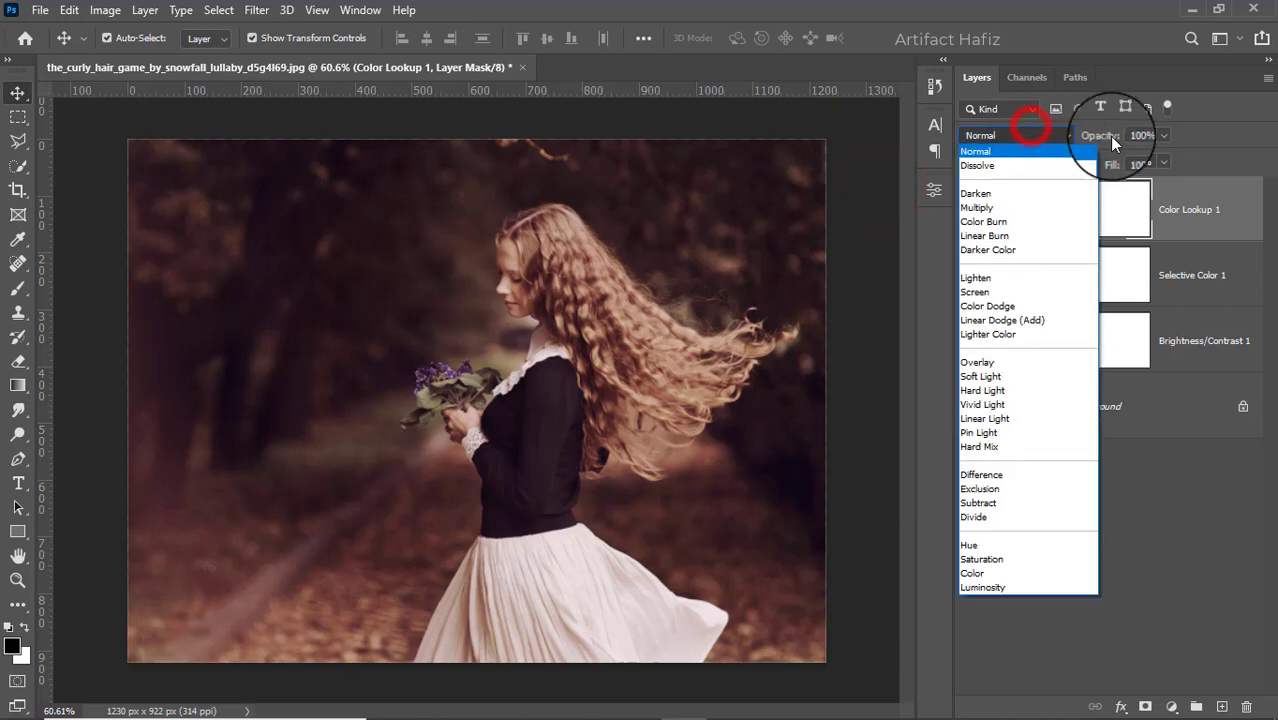
{"action": "left_click", "coordinate": [991, 588]}
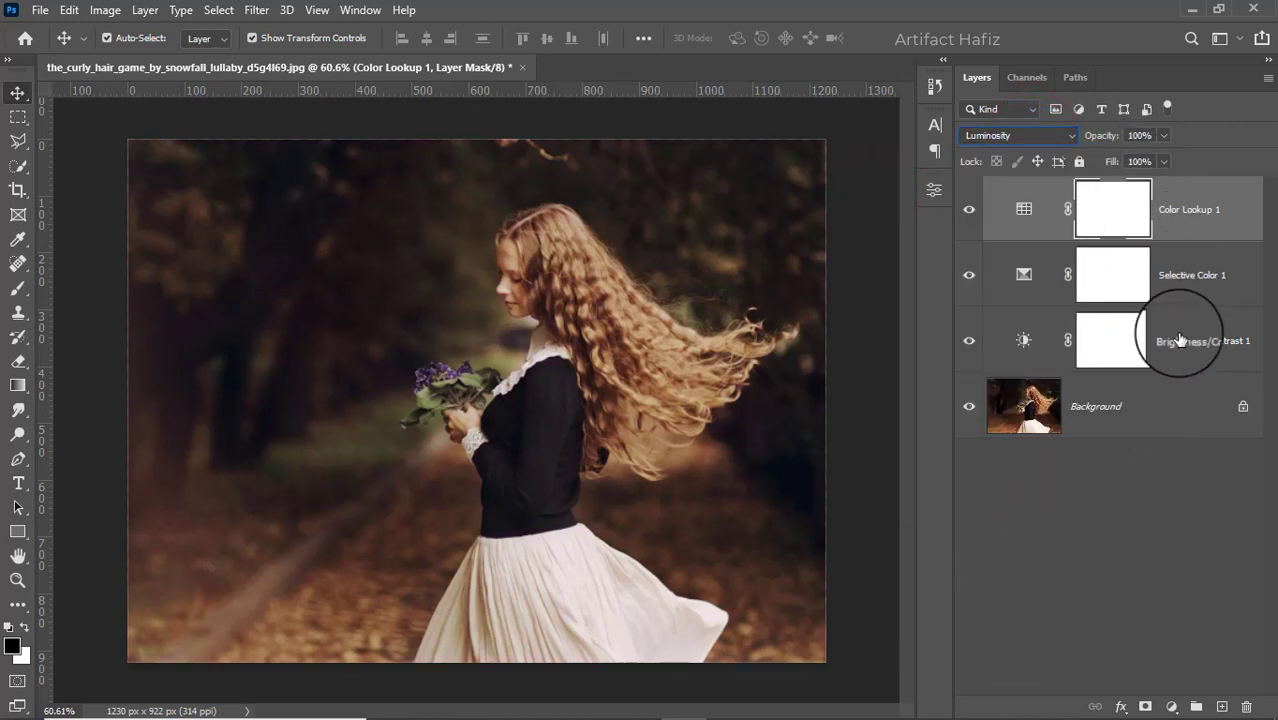
Add a second Color Lookup layer using the Fuji F125 Kodak 2395 (by Adobe).cube LUT and lower its opacity to 10%
{"action": "left_click", "coordinate": [1173, 706]}
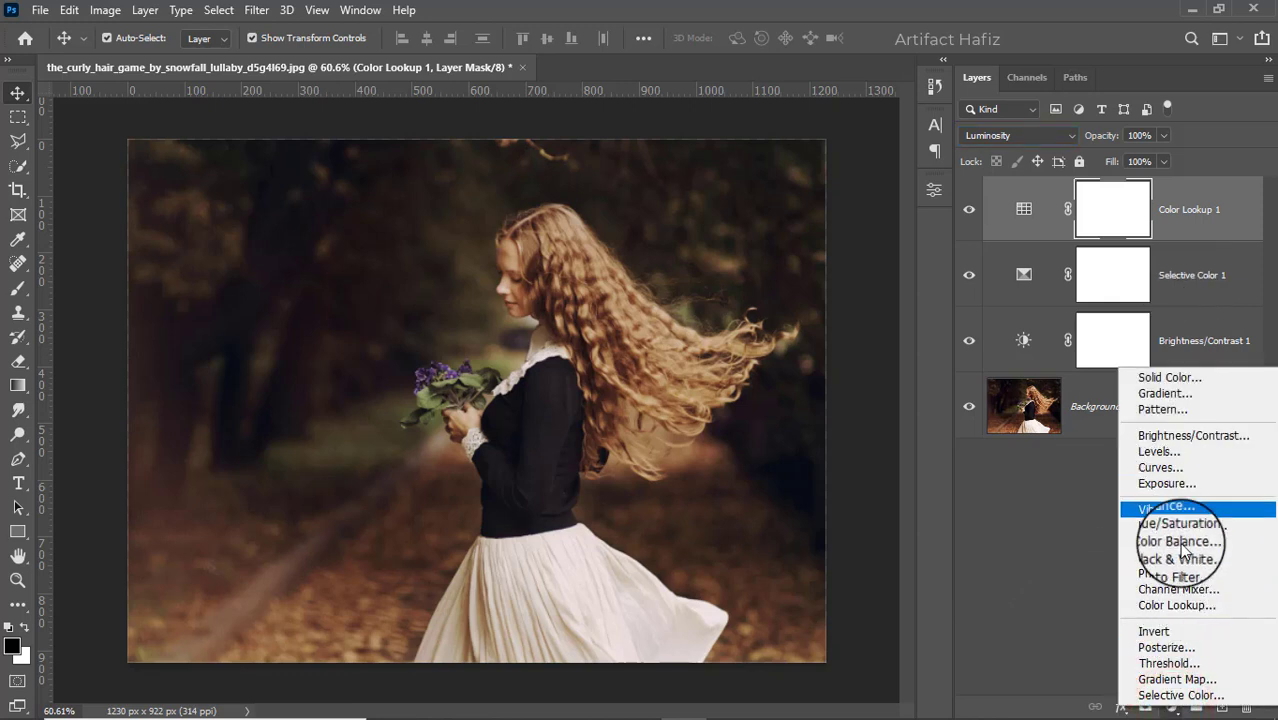
{"action": "left_click", "coordinate": [1178, 604]}
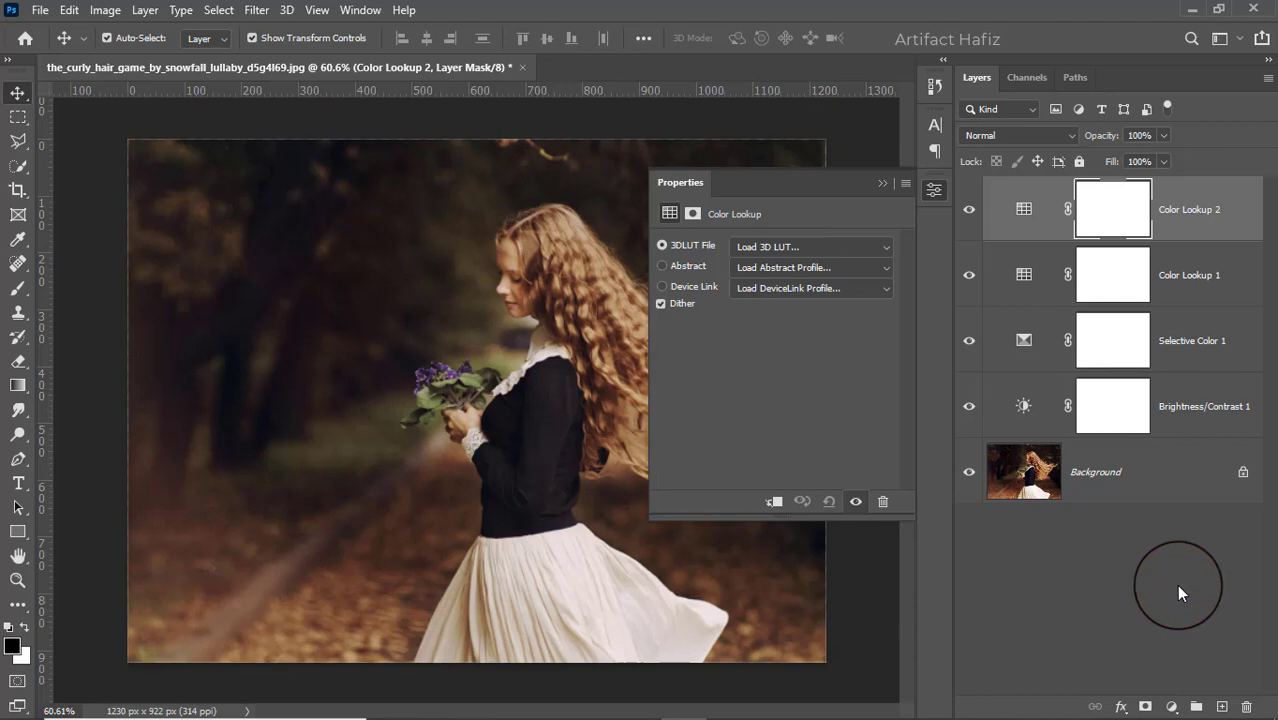
{"action": "left_click", "coordinate": [781, 246]}
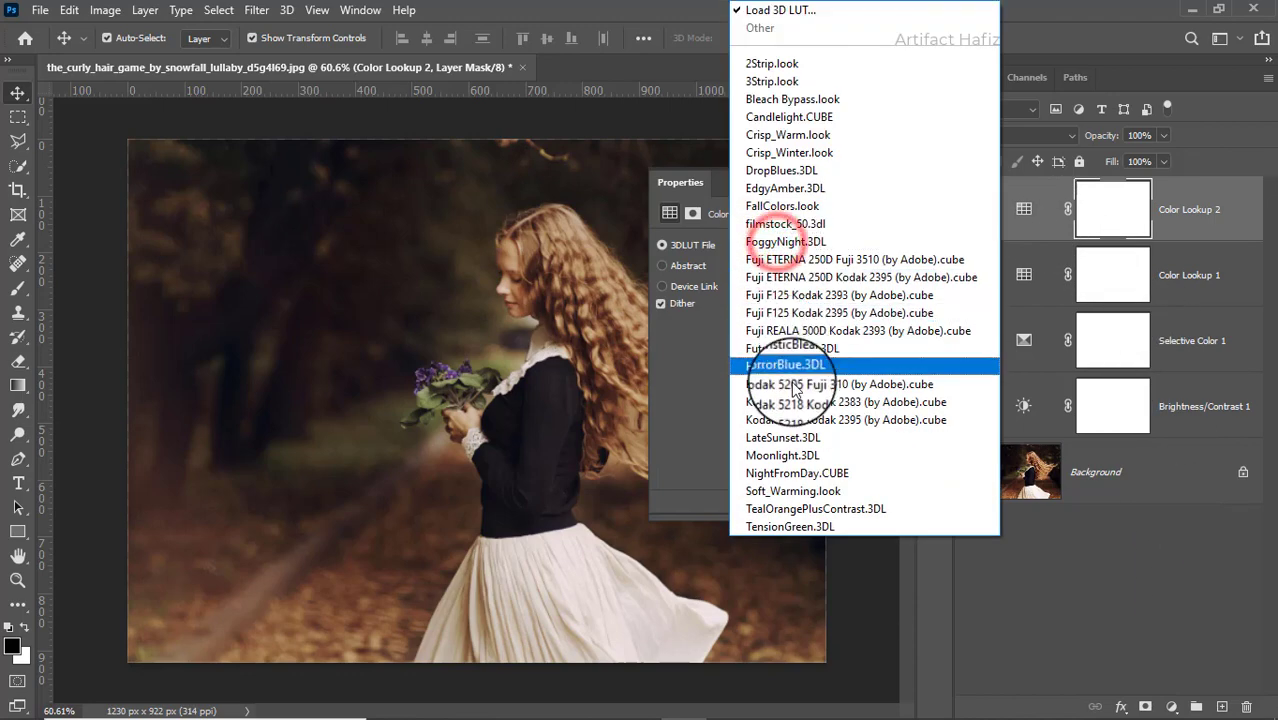
{"action": "left_click", "coordinate": [802, 314]}
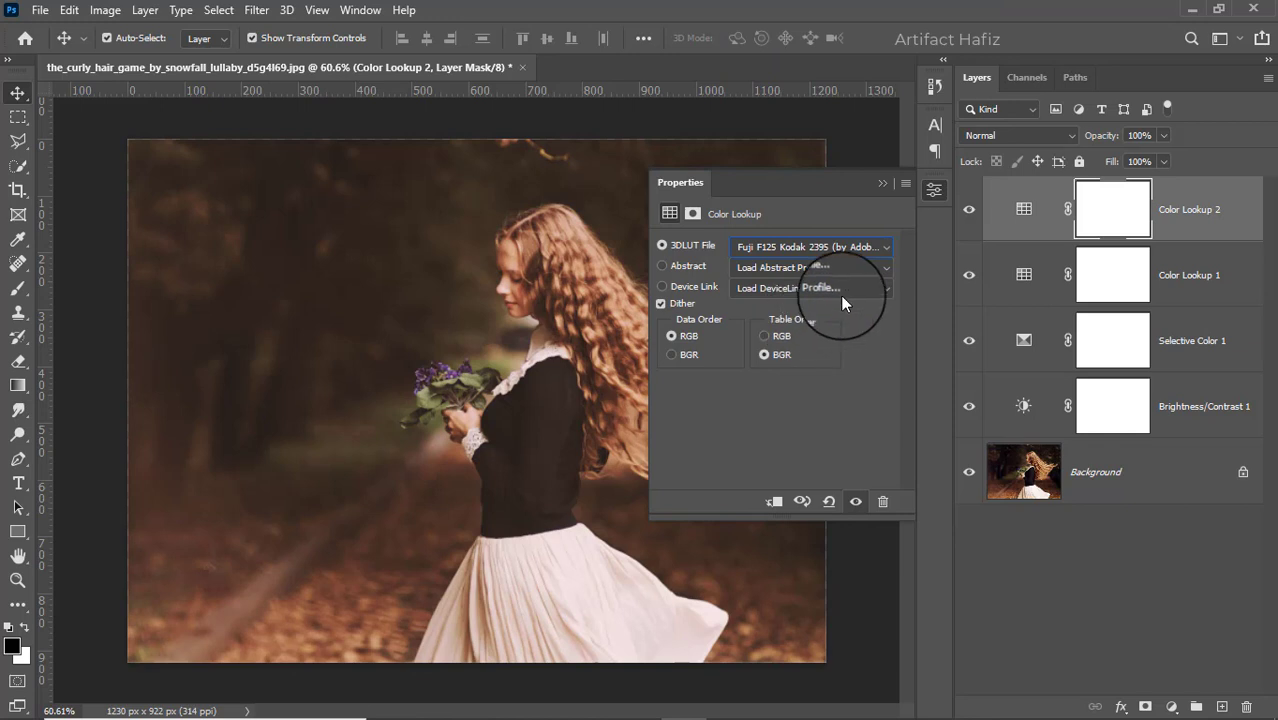
{"action": "left_click", "coordinate": [882, 184]}
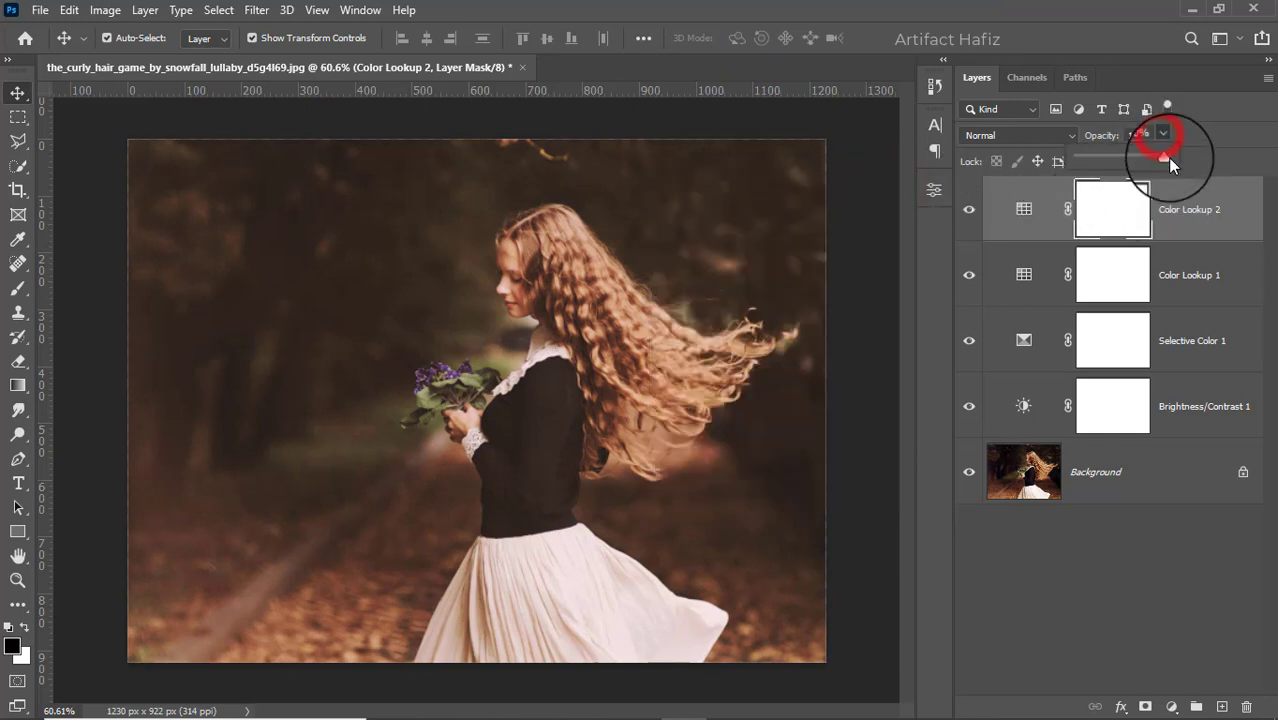
{"action": "left_click_drag", "start_coordinate": [1167, 157], "coordinate": [1092, 177]}
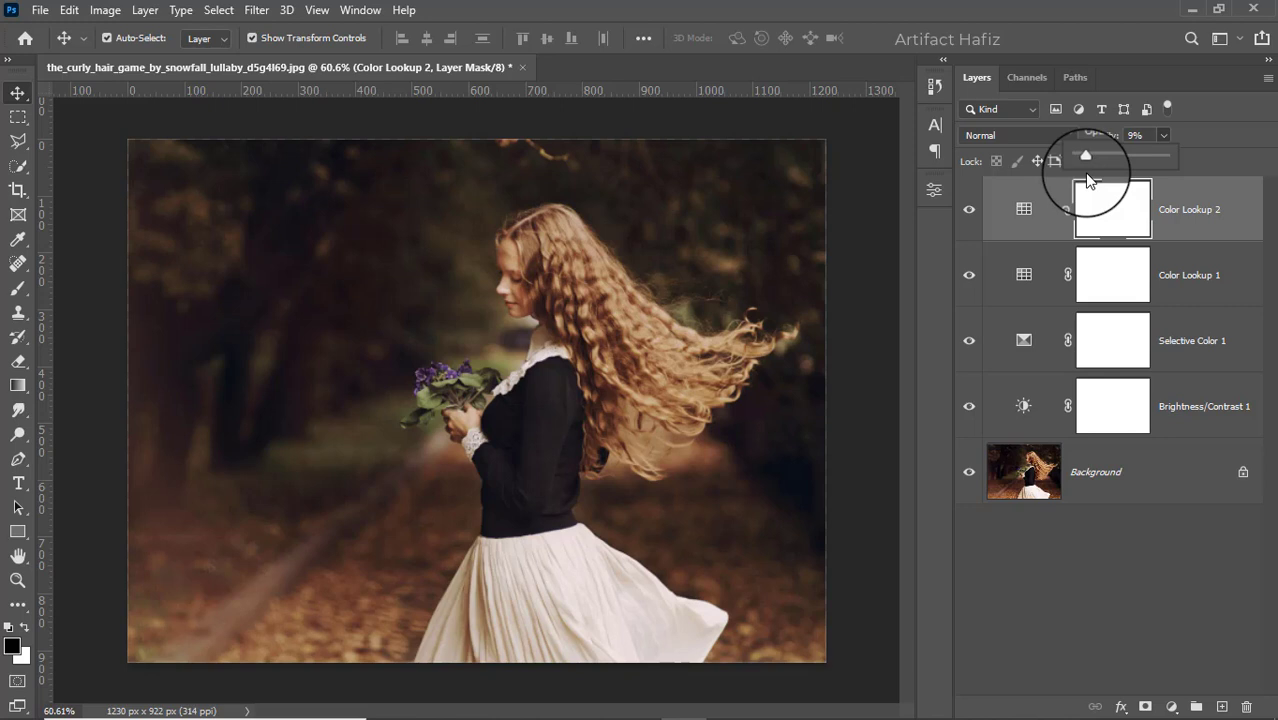
{"action": "left_click_drag", "start_coordinate": [1091, 180], "coordinate": [1092, 182]}
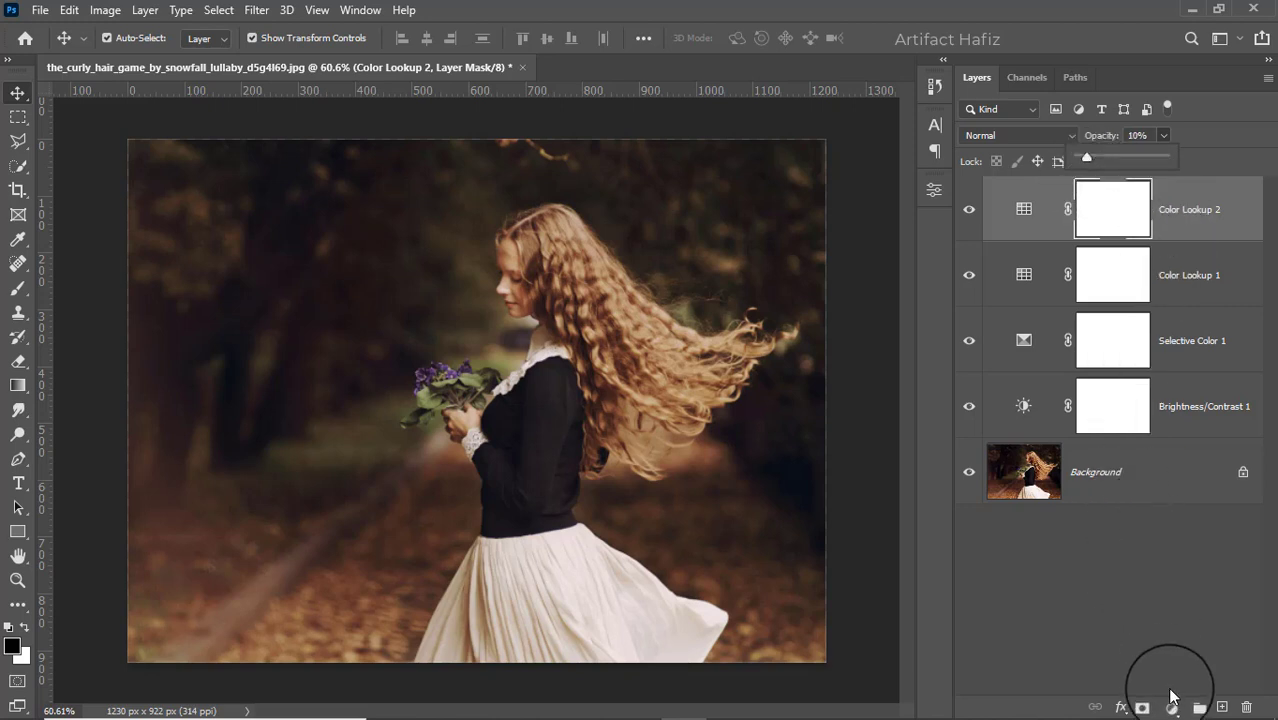
Add a Curves adjustment layer, anchoring the RGB curve in the shadows and raising it slightly in the highlights
{"action": "left_click", "coordinate": [1172, 706]}
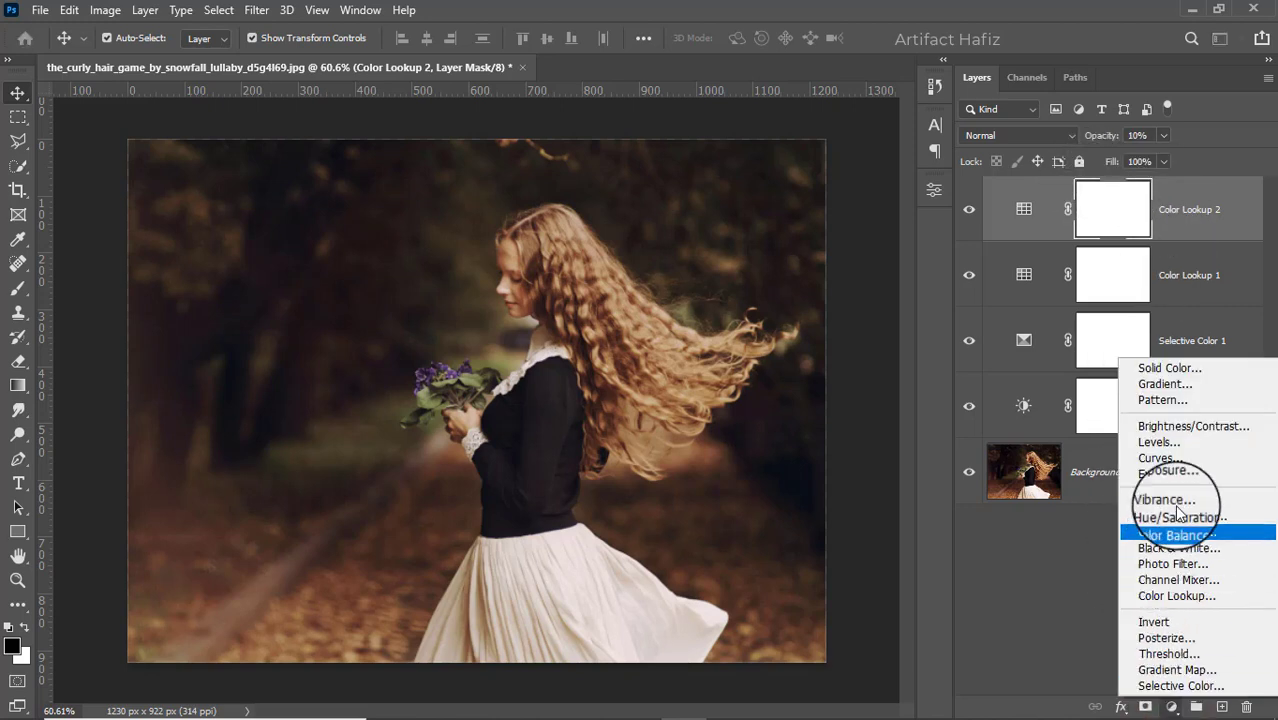
{"action": "left_click", "coordinate": [1160, 459]}
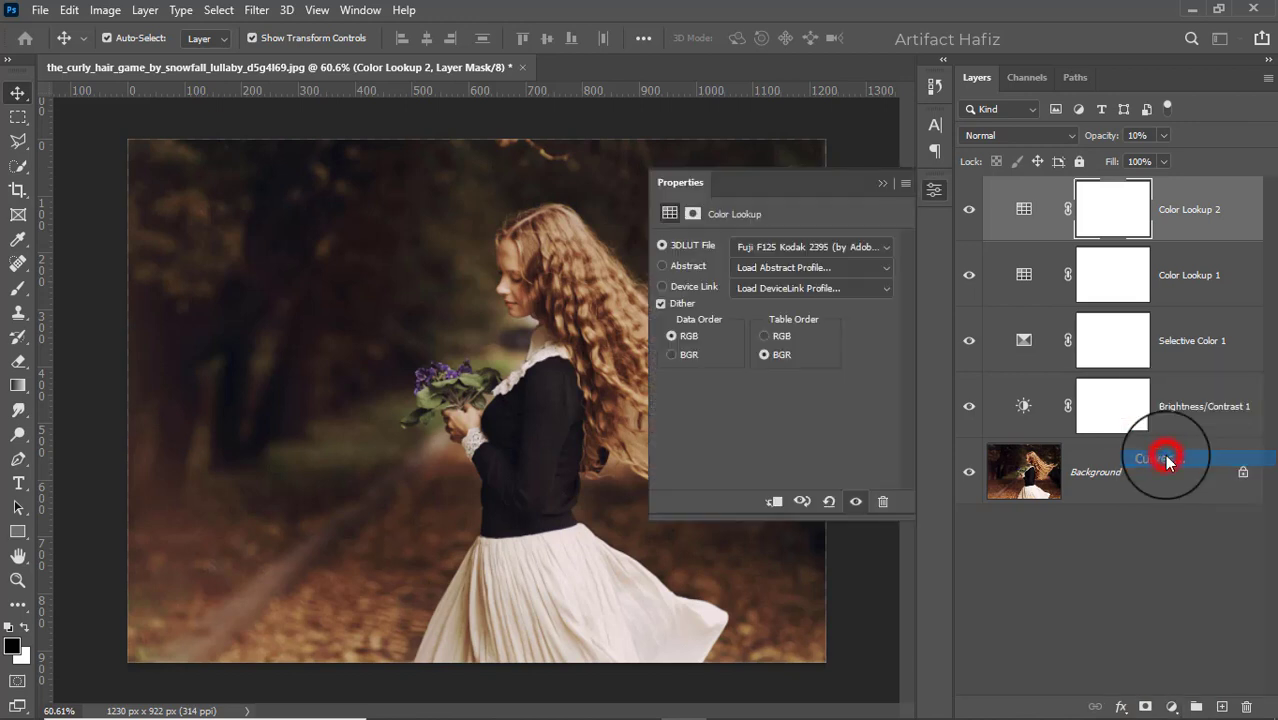
{"action": "left_click", "coordinate": [748, 430]}
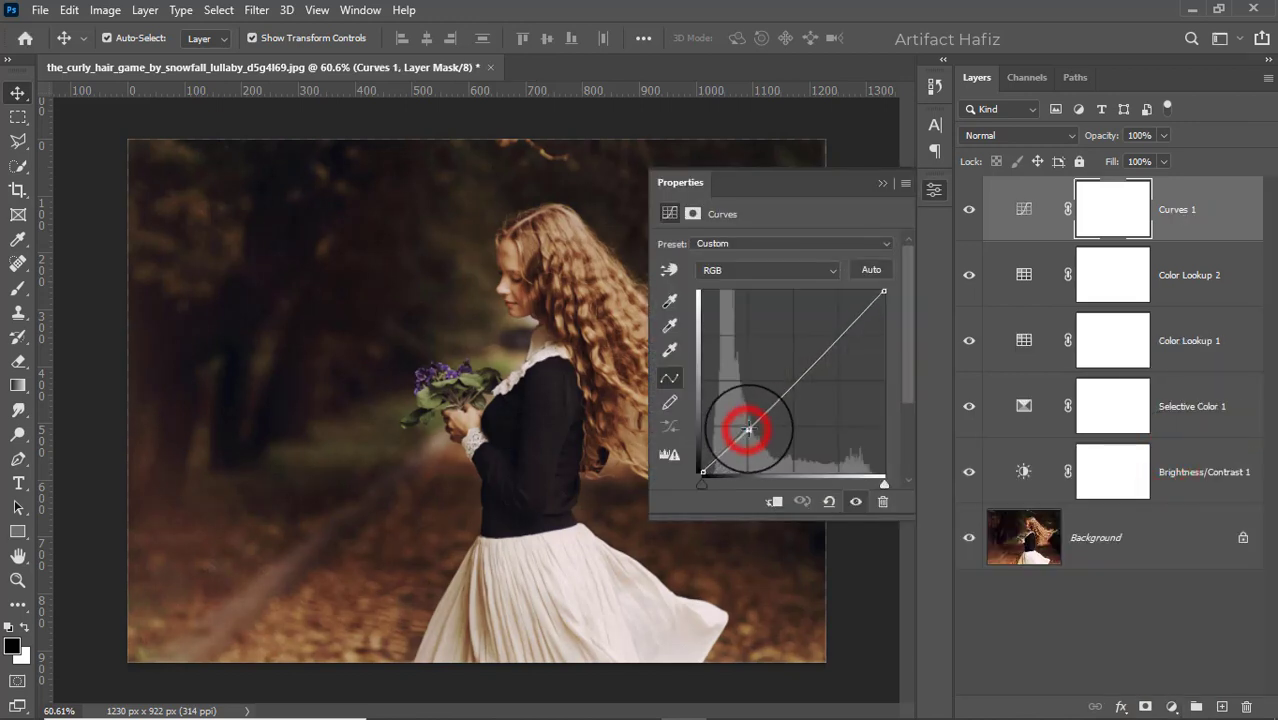
{"action": "left_click", "coordinate": [845, 322]}
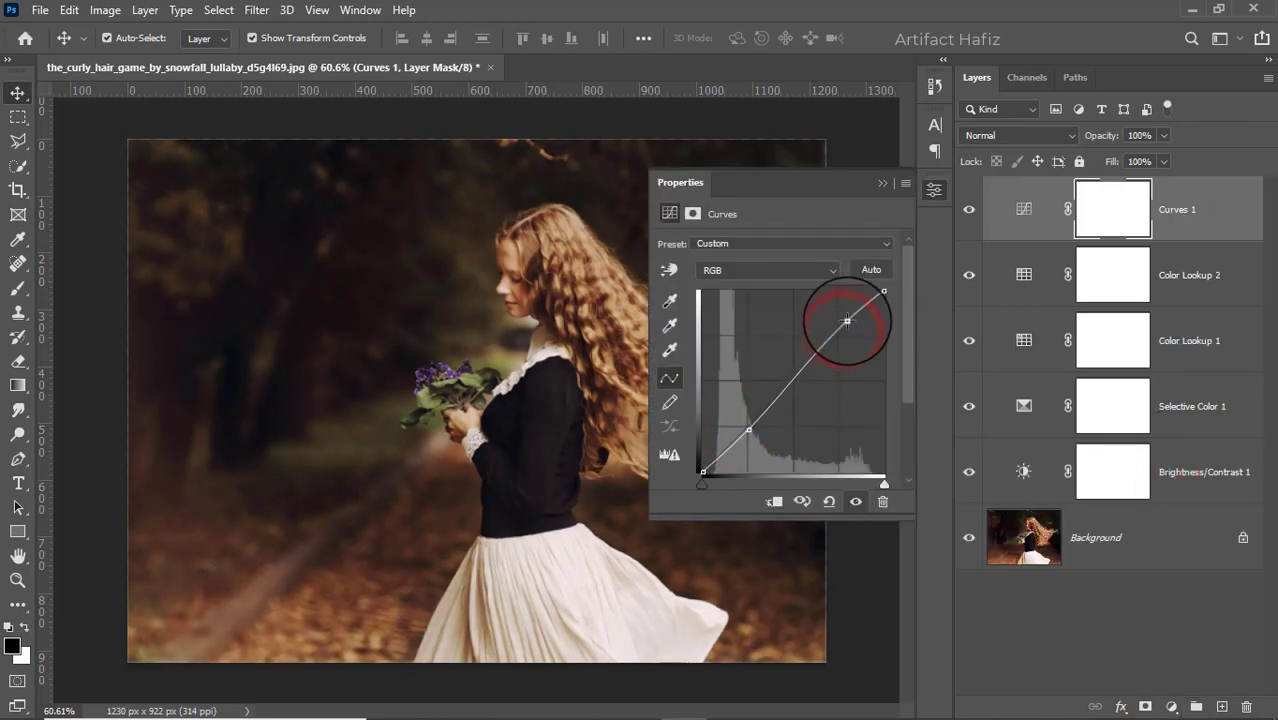
{"action": "left_click", "coordinate": [882, 183]}
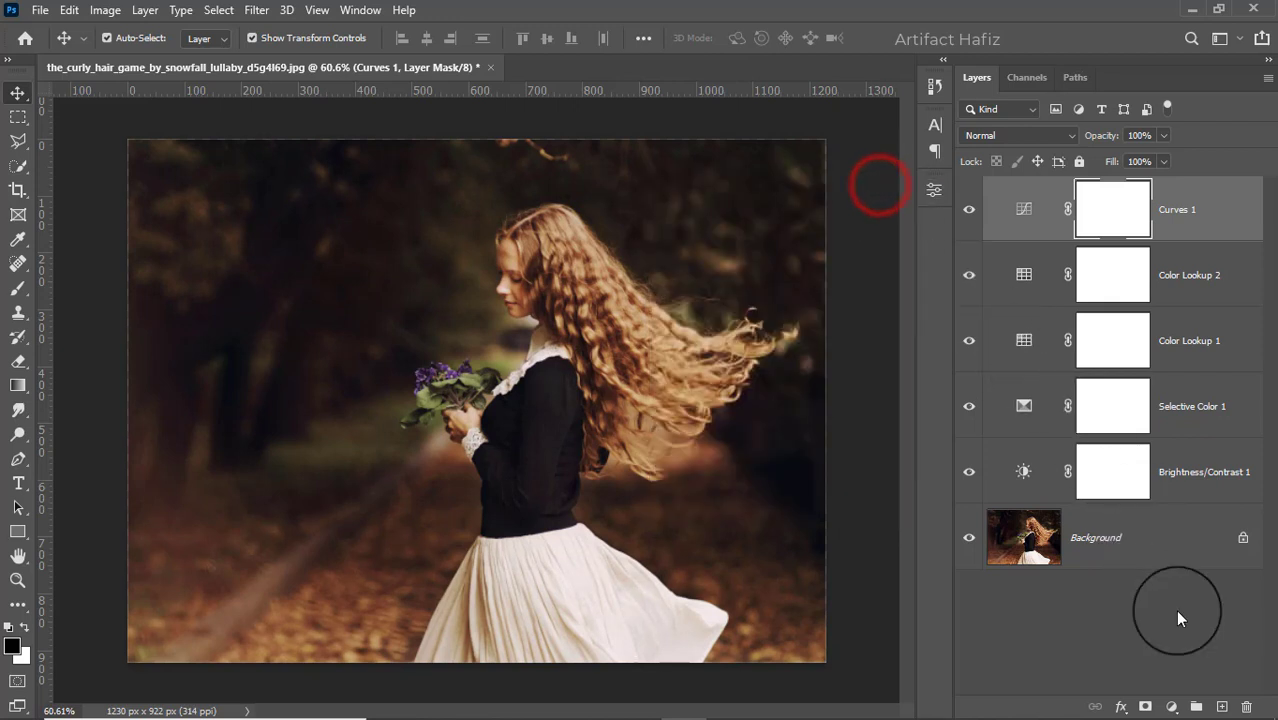
Add a Levels adjustment layer, setting the white input level to 247 and raising the black input level slightly
{"action": "left_click", "coordinate": [1170, 706]}
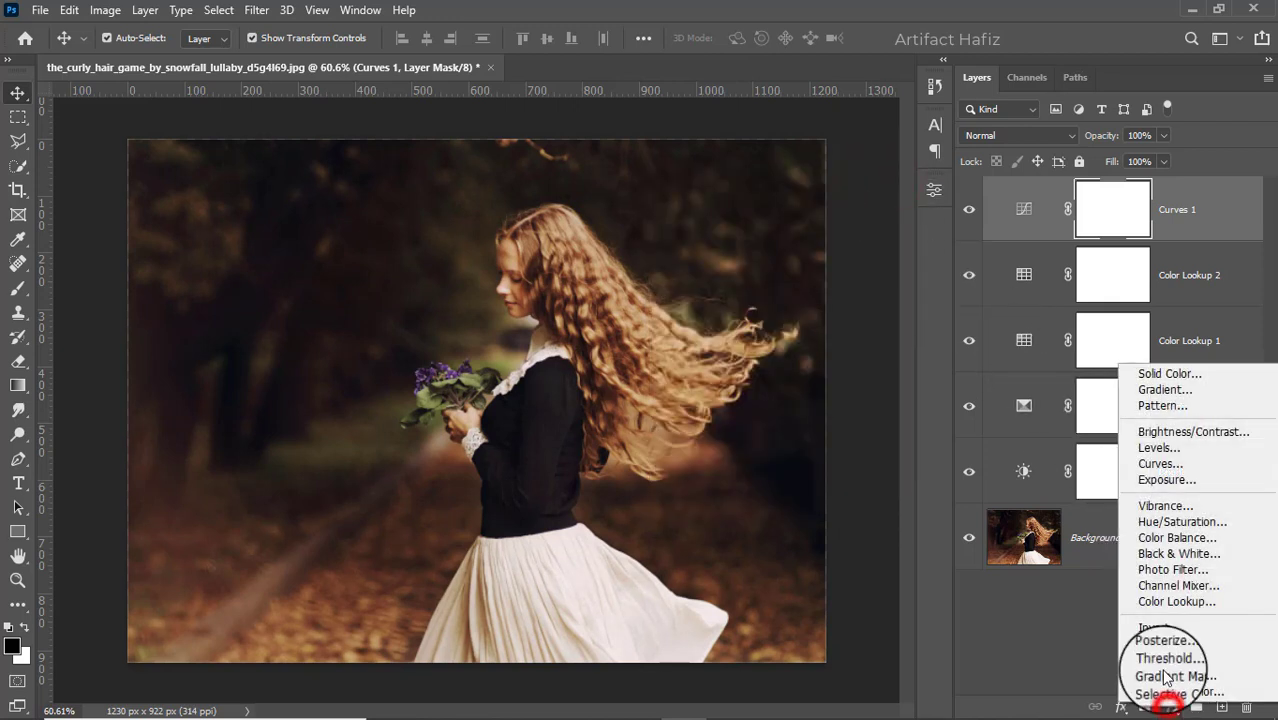
{"action": "left_click", "coordinate": [1145, 447]}
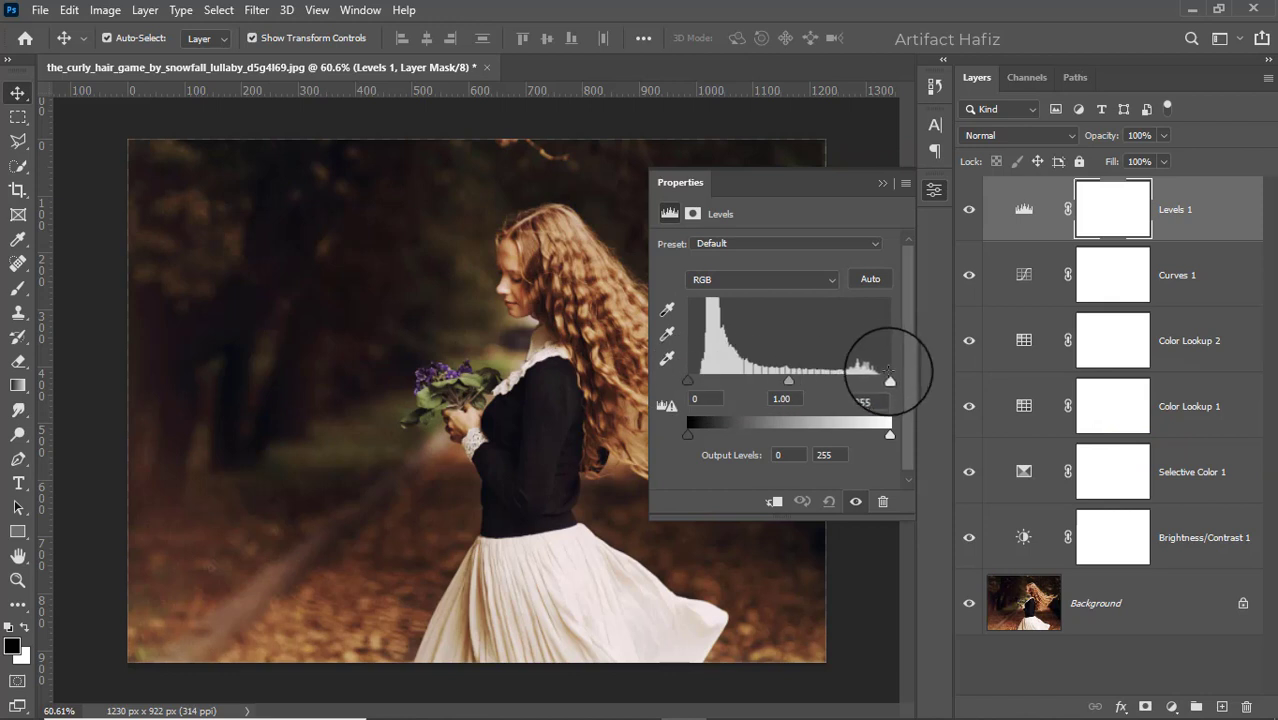
{"action": "left_click_drag", "start_coordinate": [890, 381], "coordinate": [883, 381]}
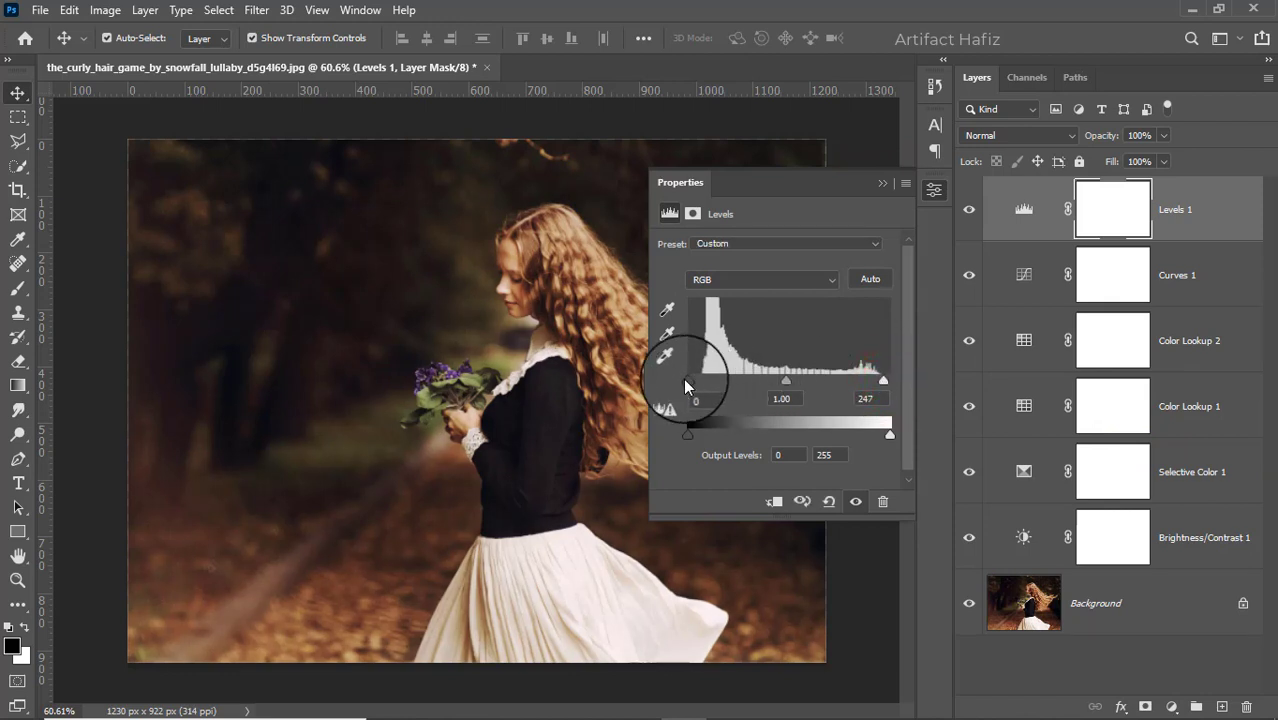
{"action": "left_click_drag", "start_coordinate": [686, 381], "coordinate": [697, 388]}
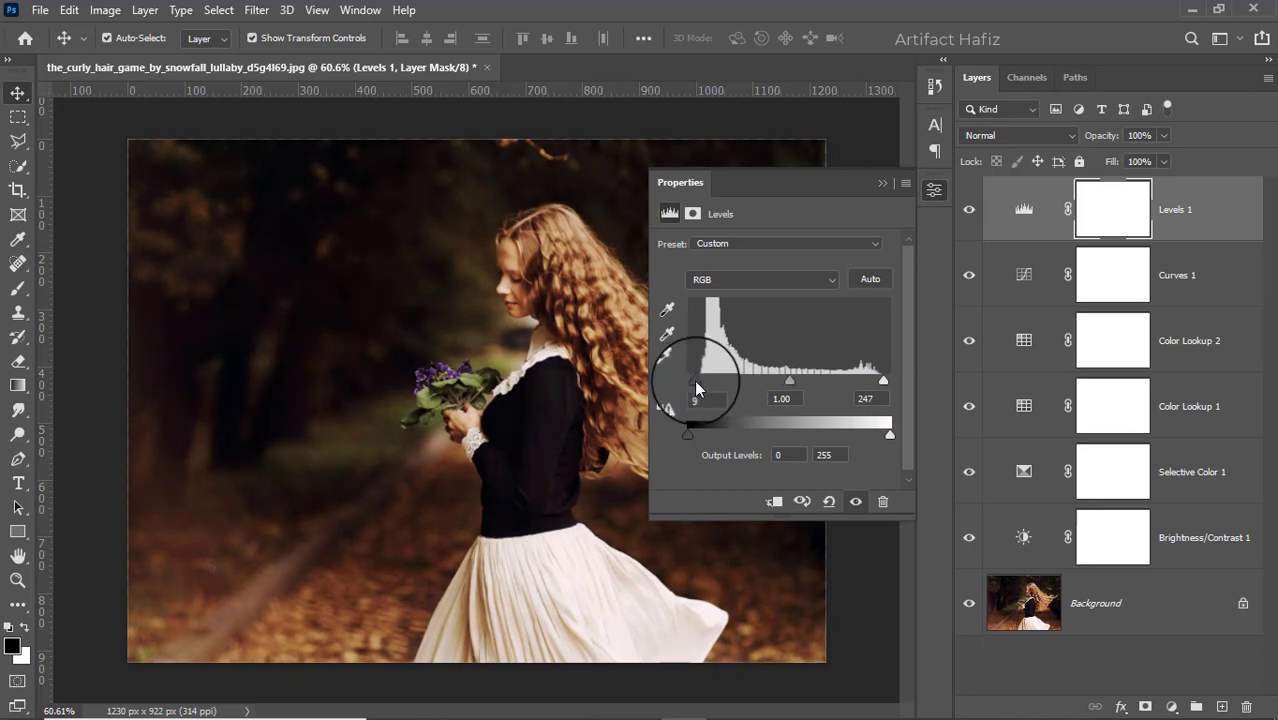
{"action": "left_click_drag", "start_coordinate": [693, 381], "coordinate": [690, 382]}
{"action": "left_click", "coordinate": [881, 185]}
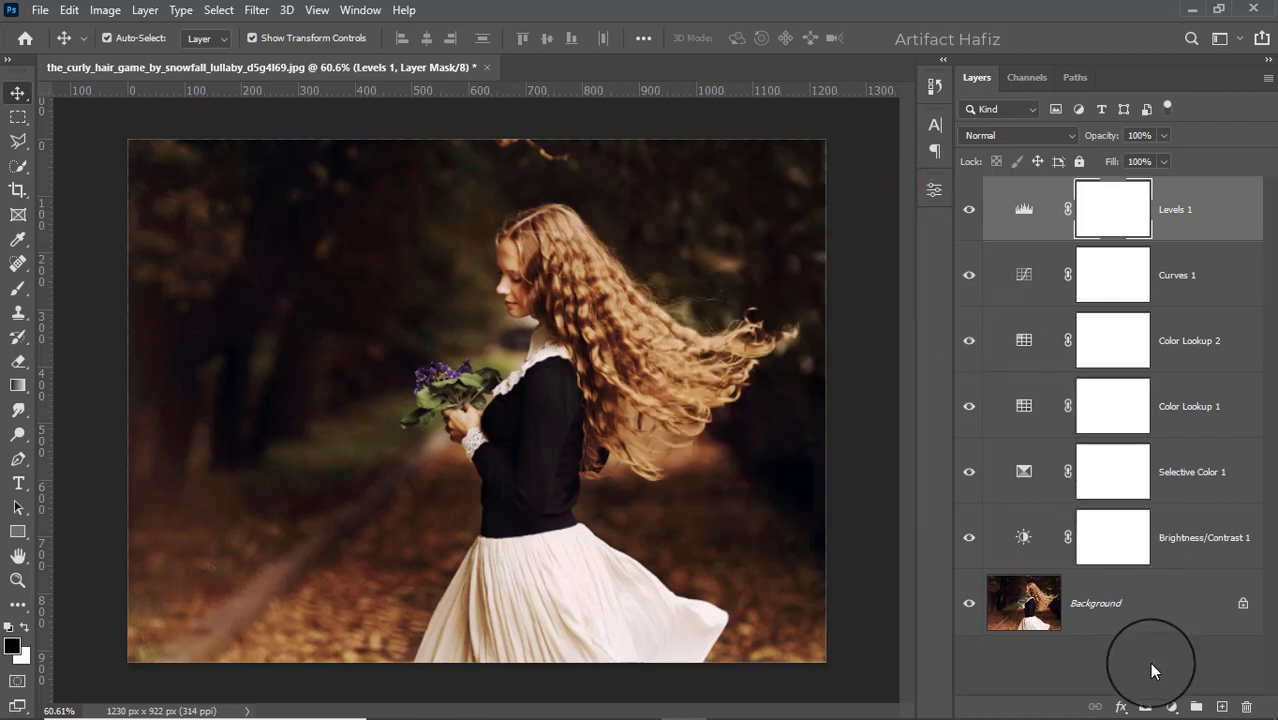
Stamp all visible layers into a new top layer and convert it for Smart Filters
{"action": "key", "text": "ctrl+alt+shift+e"}
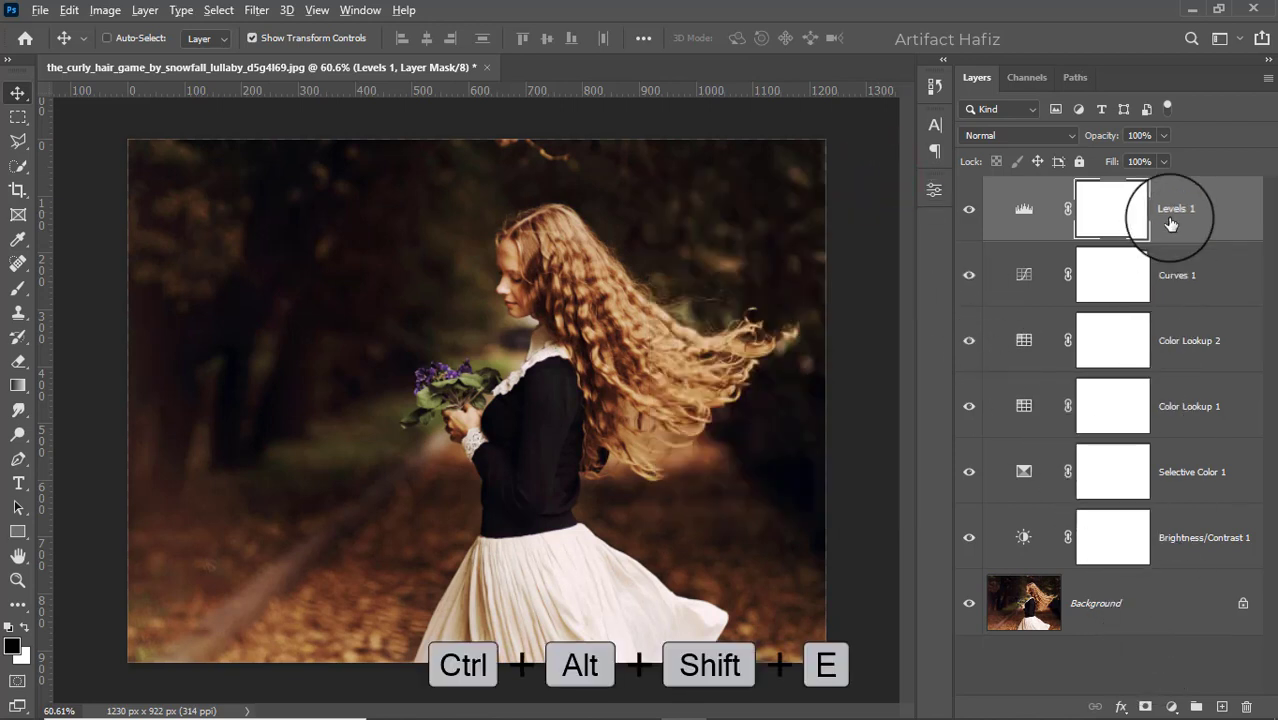
{"action": "left_click", "coordinate": [256, 10]}
{"action": "left_click", "coordinate": [245, 43]}
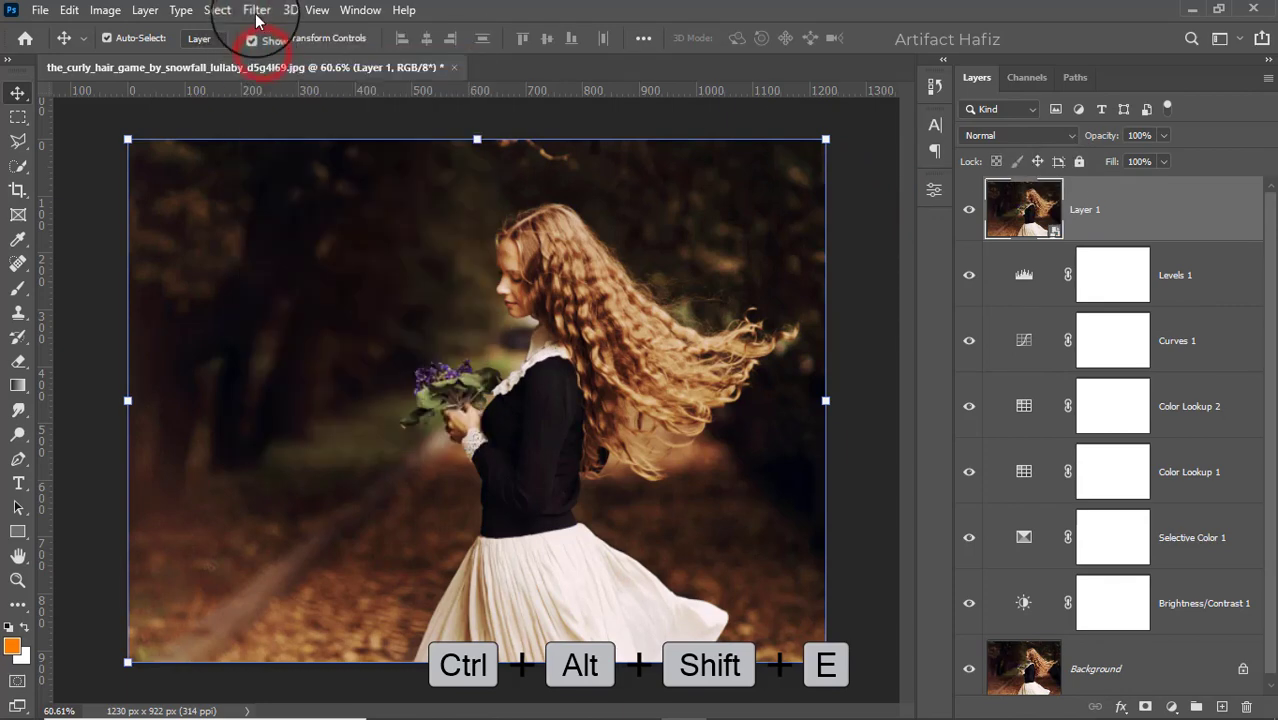
Start the Camera Raw Filter and set Exposure to -0.15, Highlights -19, Shadows +11, Whites +17 and Blacks +4
{"action": "left_click", "coordinate": [256, 12]}
{"action": "left_click", "coordinate": [280, 150]}
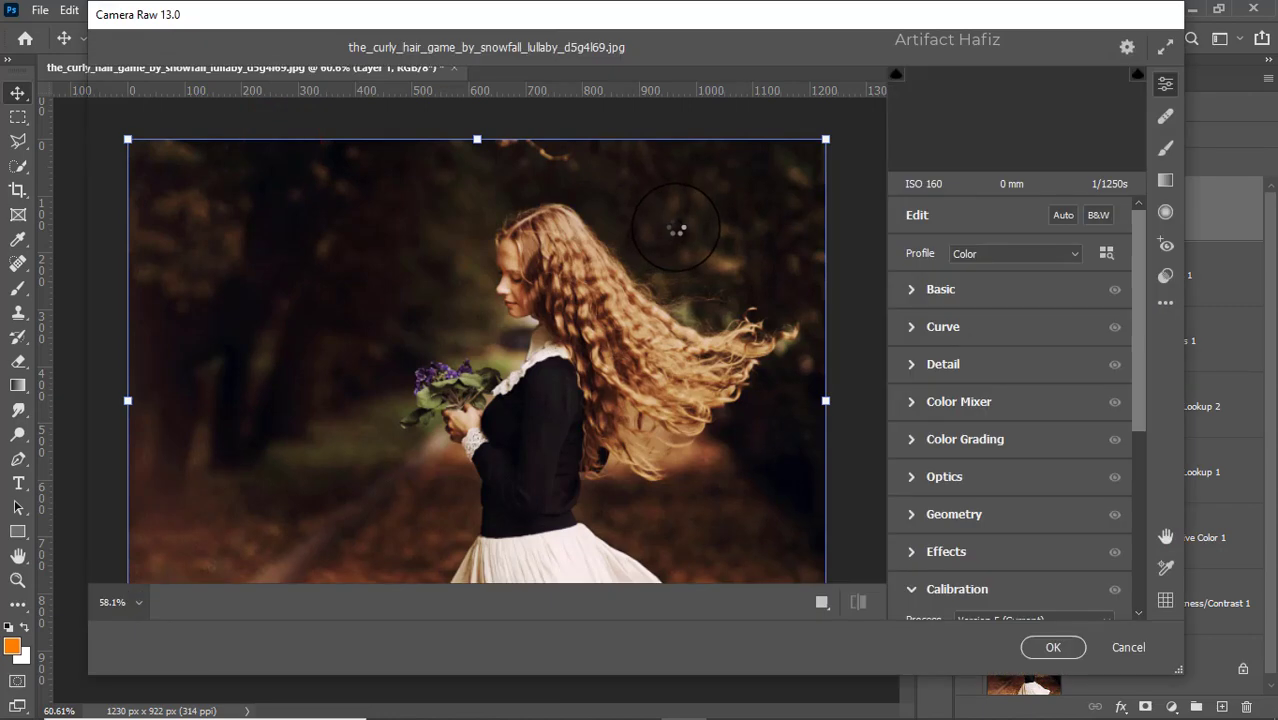
{"action": "left_click", "coordinate": [902, 295]}
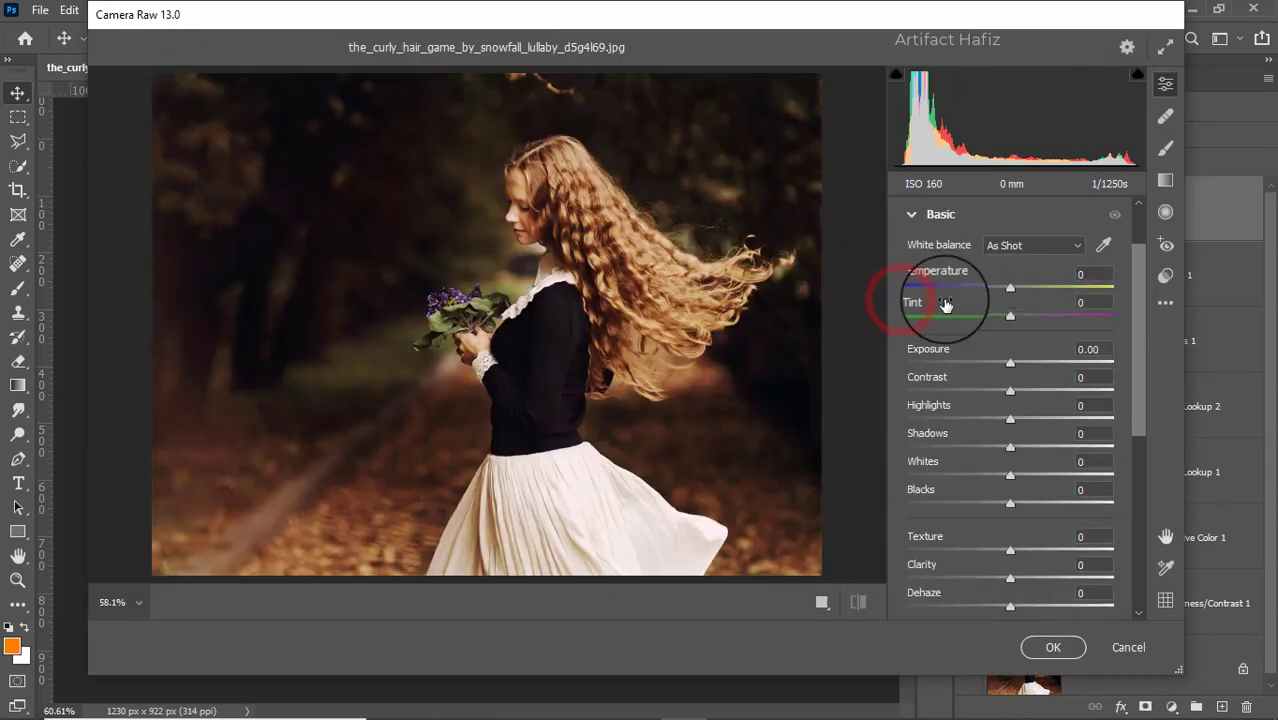
{"action": "left_click_drag", "start_coordinate": [1009, 363], "coordinate": [1007, 366]}
{"action": "left_click_drag", "start_coordinate": [1010, 418], "coordinate": [998, 423]}
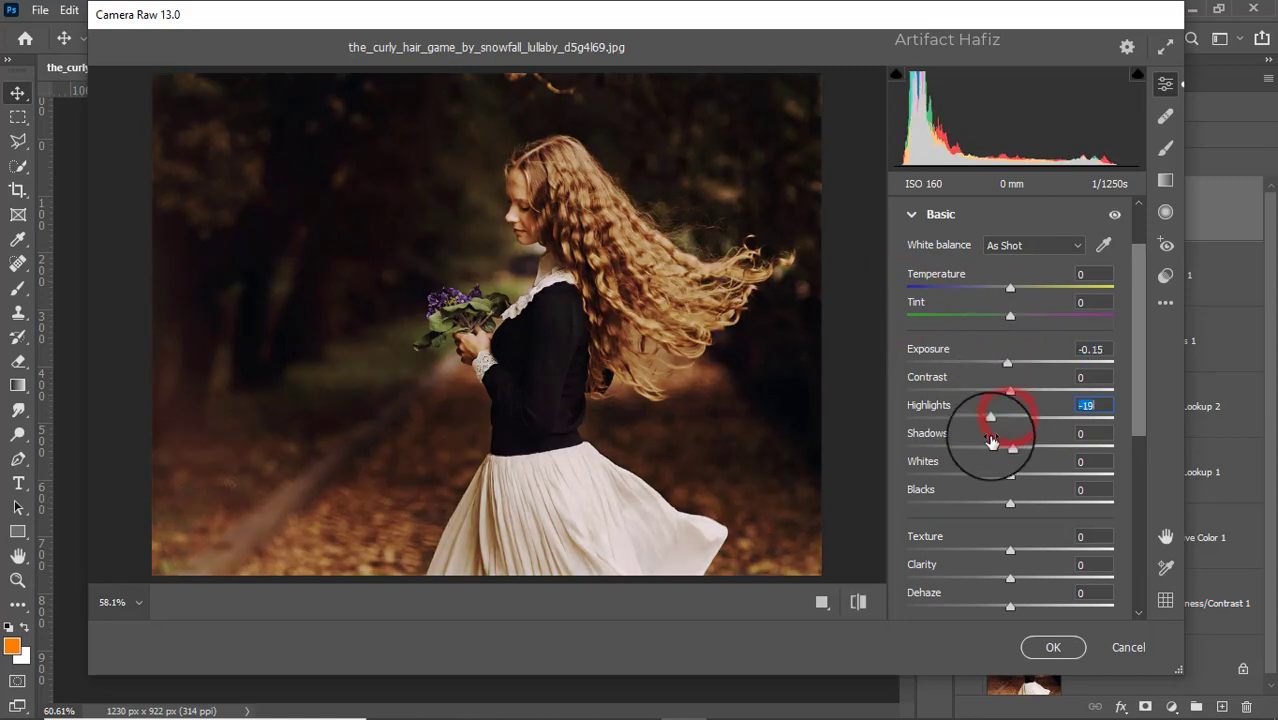
{"action": "left_click_drag", "start_coordinate": [1010, 474], "coordinate": [1021, 446]}
{"action": "mouse_move", "coordinate": [1010, 503]}
{"action": "left_mouse_down"}
{"action": "mouse_move", "coordinate": [970, 508]}
{"action": "mouse_move", "coordinate": [1013, 505]}
{"action": "left_mouse_up"}
Set Texture to -13, Clarity to +5 and Dehaze to +3 in the Basic adjustments
{"action": "scroll", "coordinate": [1013, 480], "scroll_direction": "down", "scroll_amount": 1}
{"action": "scroll", "coordinate": [1013, 462], "scroll_direction": "down", "scroll_amount": 1}
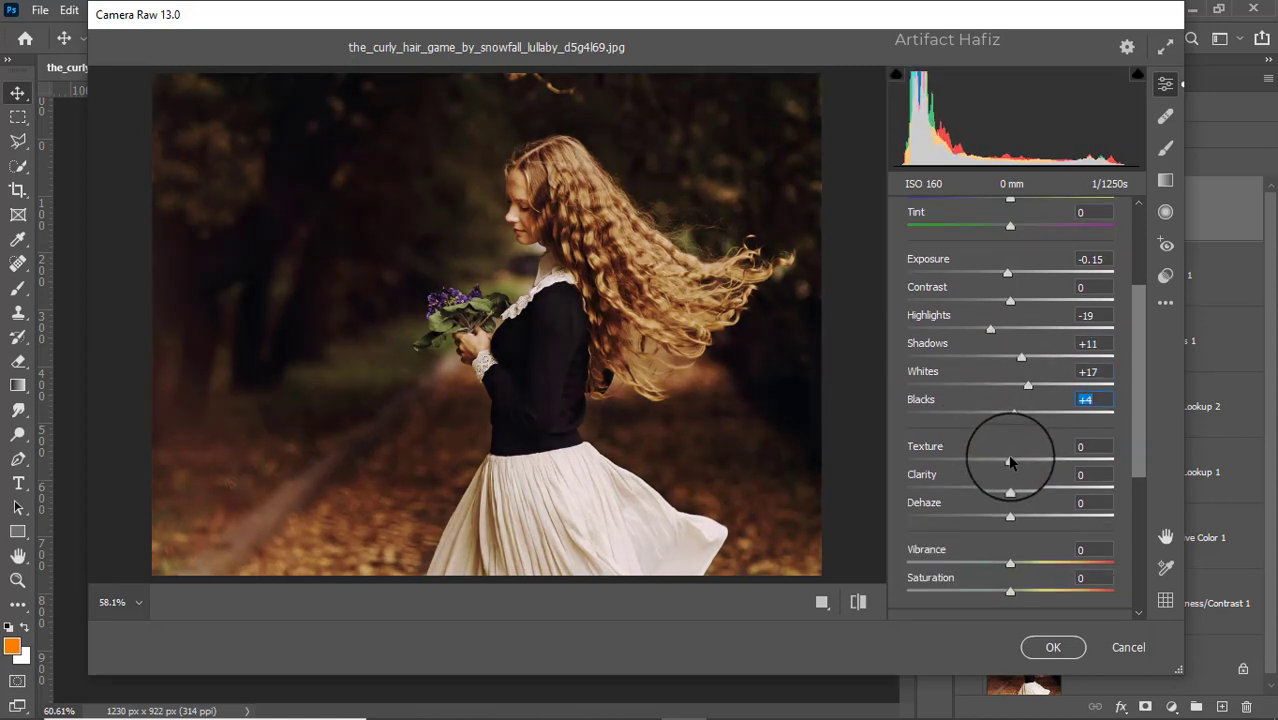
{"action": "left_click_drag", "start_coordinate": [1008, 458], "coordinate": [1019, 517]}
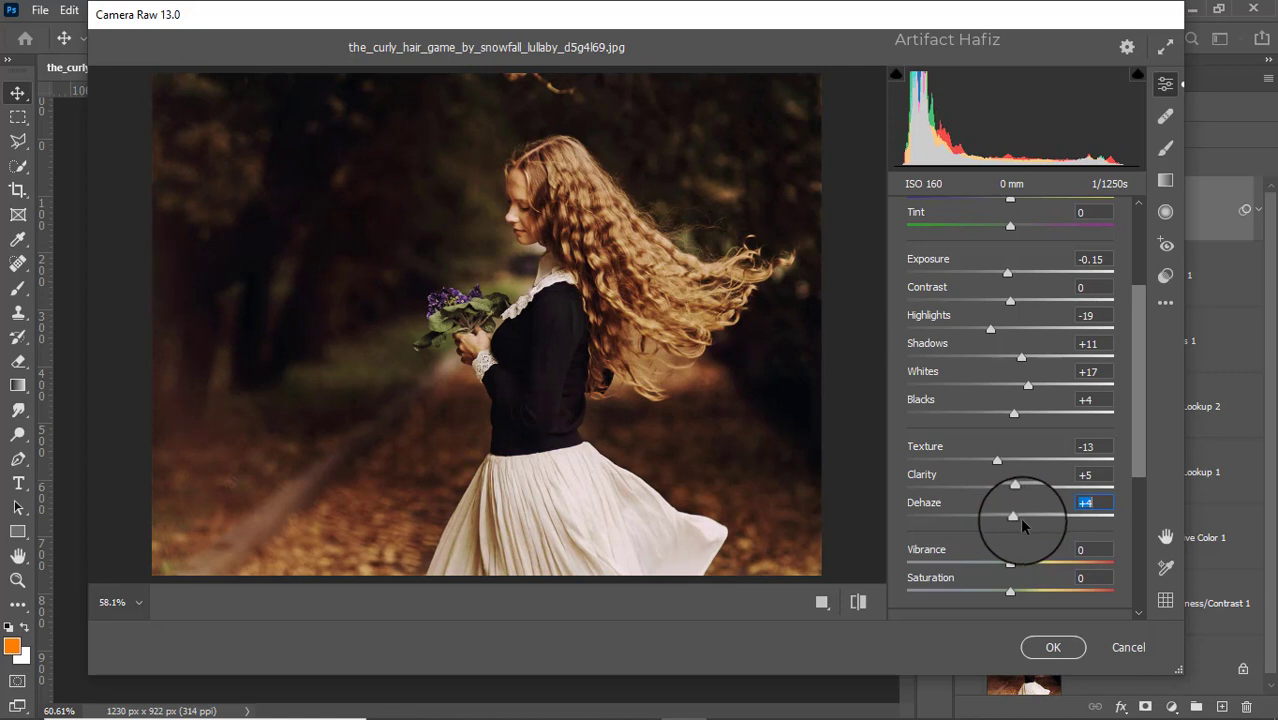
Raise the highlights of the main point curve to output 202 at input 189, and lift the blue curve's black point to output 2
{"action": "scroll", "coordinate": [1020, 487], "scroll_direction": "down", "scroll_amount": 3}
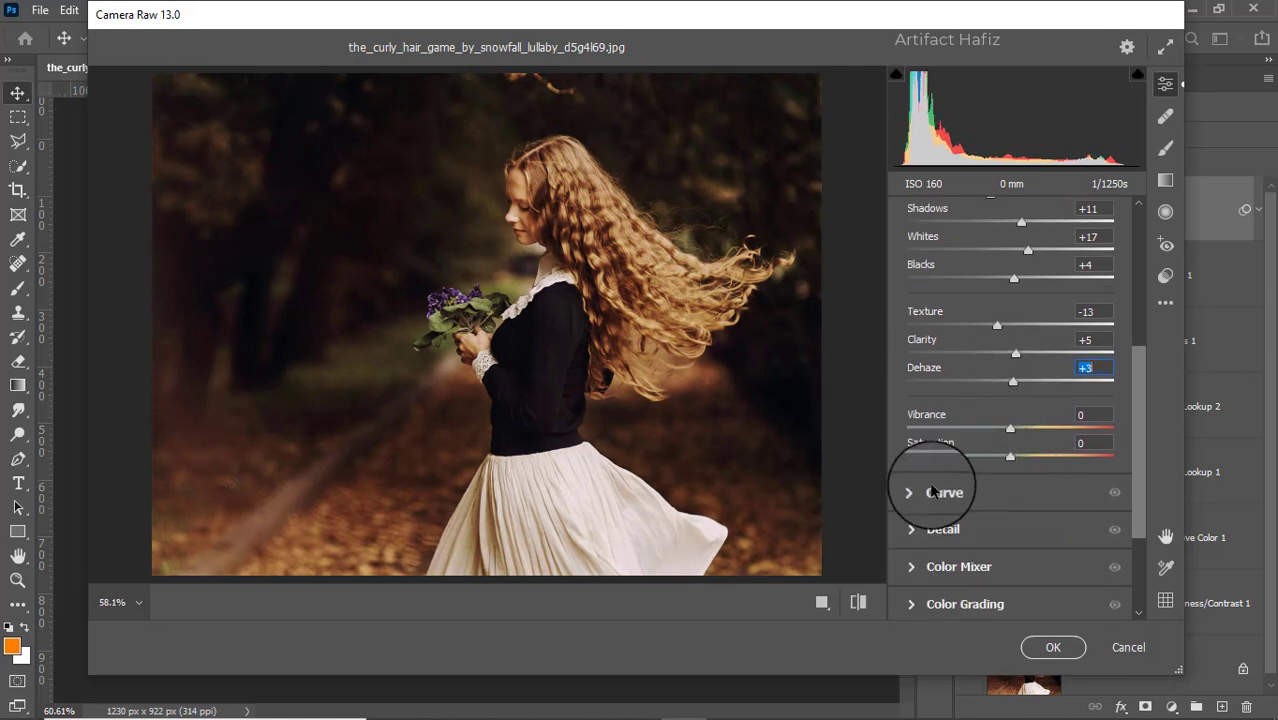
{"action": "left_click", "coordinate": [931, 492]}
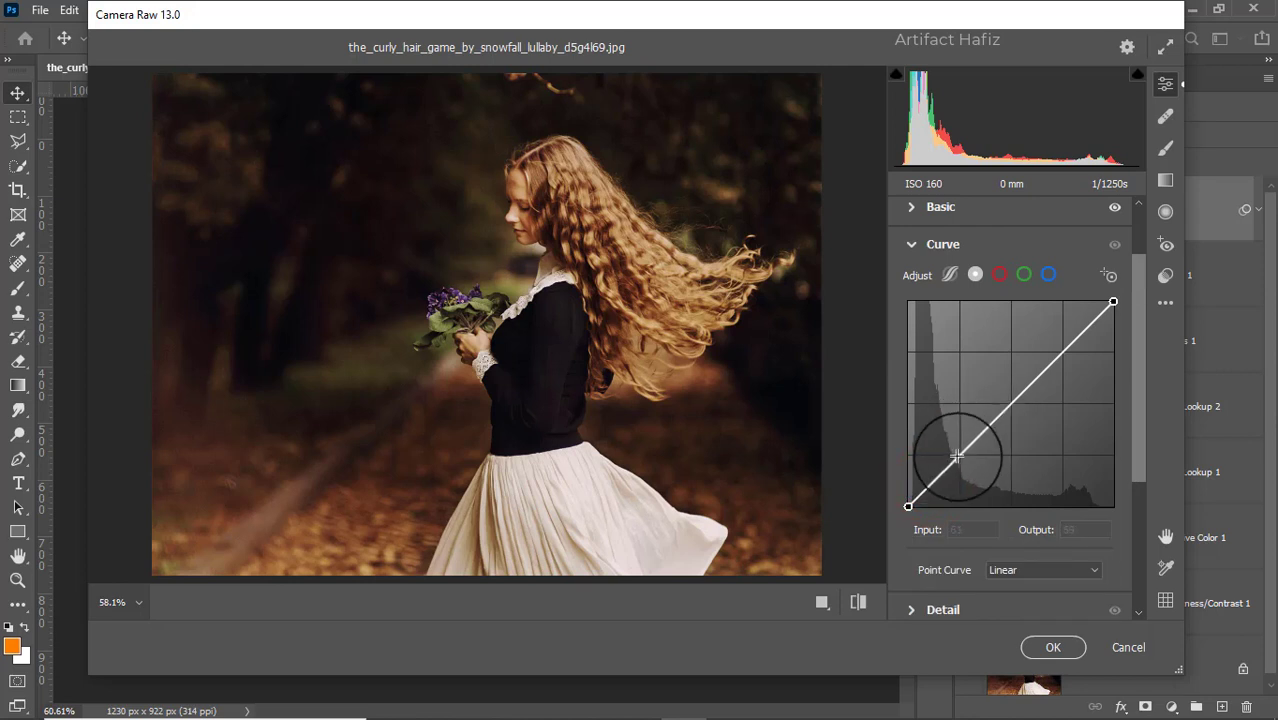
{"action": "left_click", "coordinate": [959, 455]}
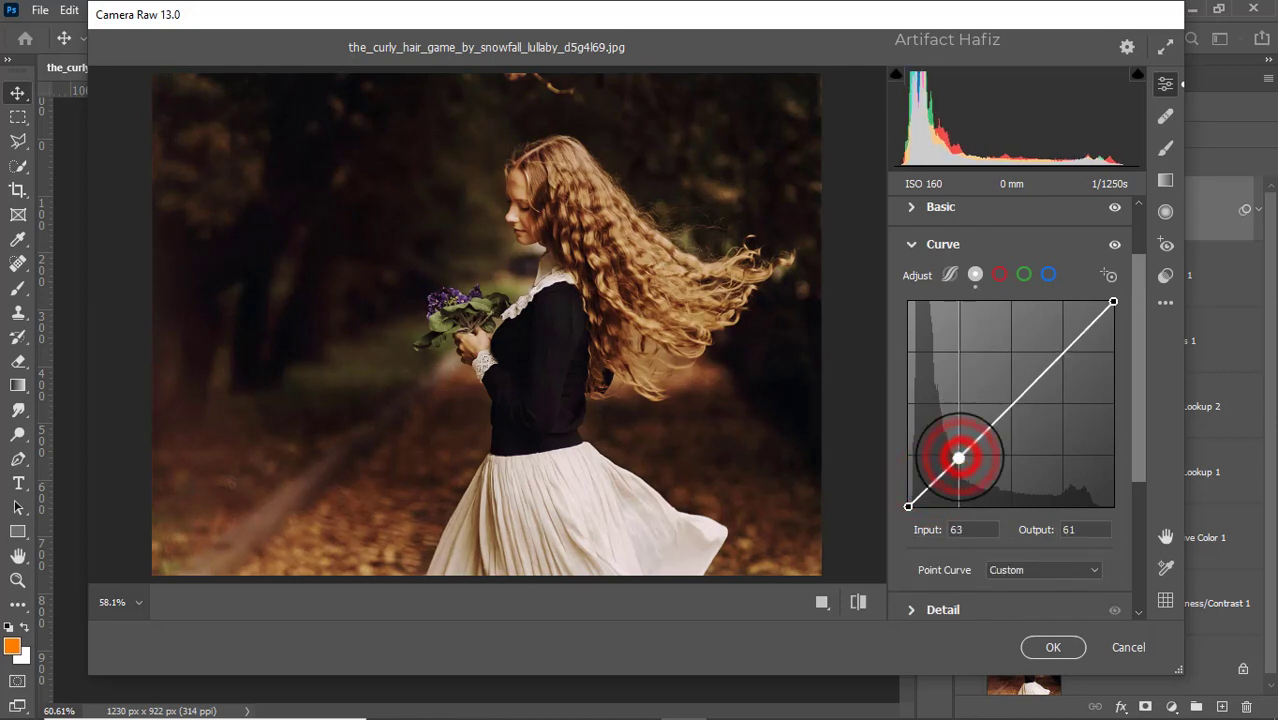
{"action": "left_click_drag", "start_coordinate": [1059, 350], "coordinate": [1060, 344]}
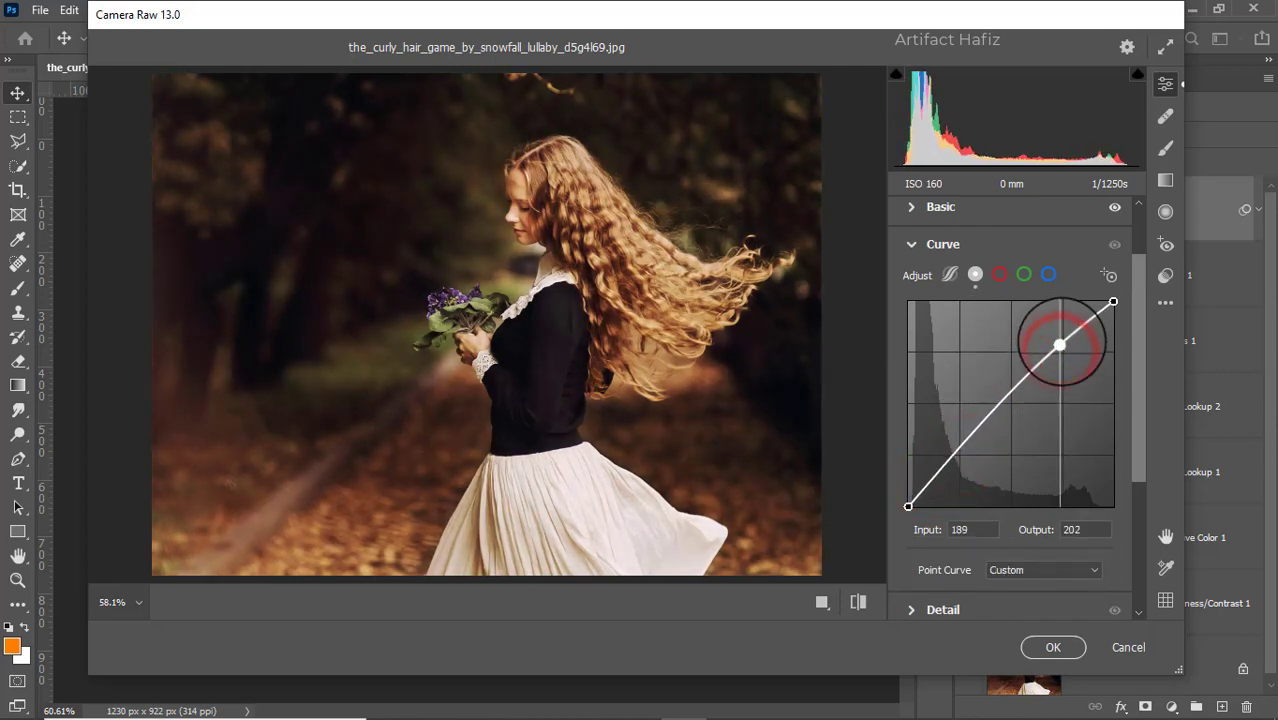
{"action": "left_click", "coordinate": [1050, 276]}
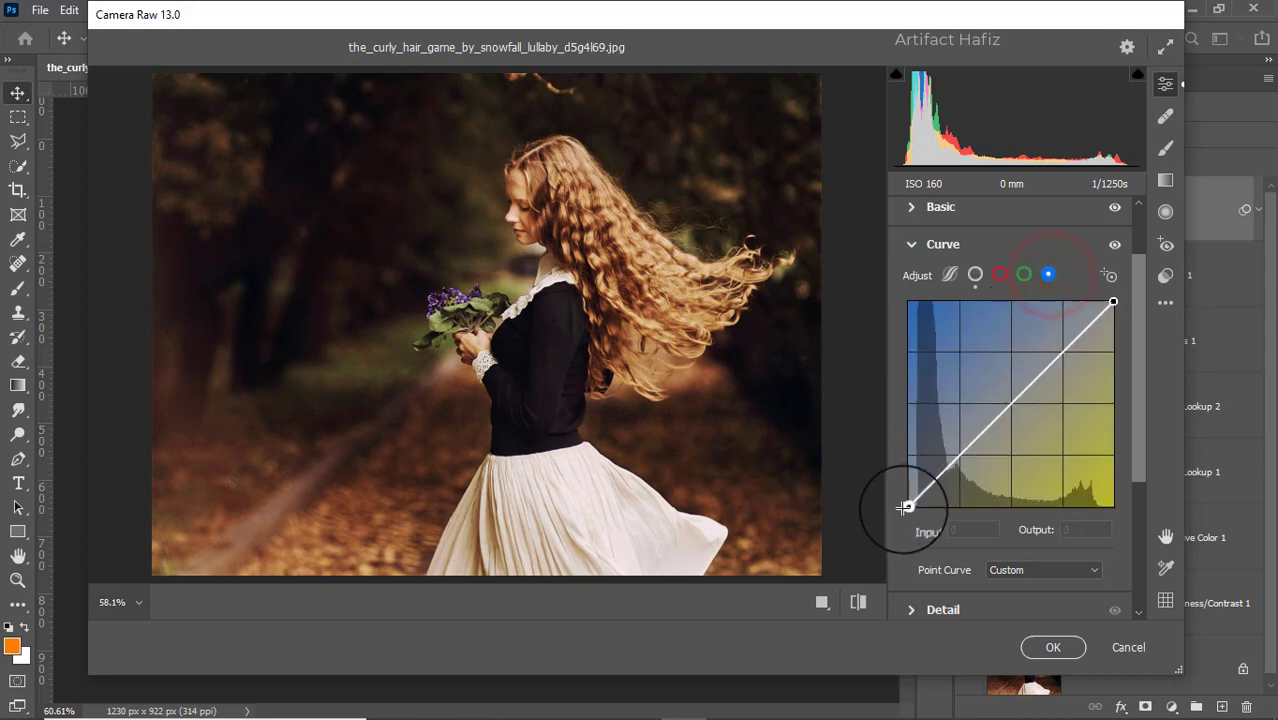
{"action": "left_click_drag", "start_coordinate": [907, 507], "coordinate": [909, 507]}
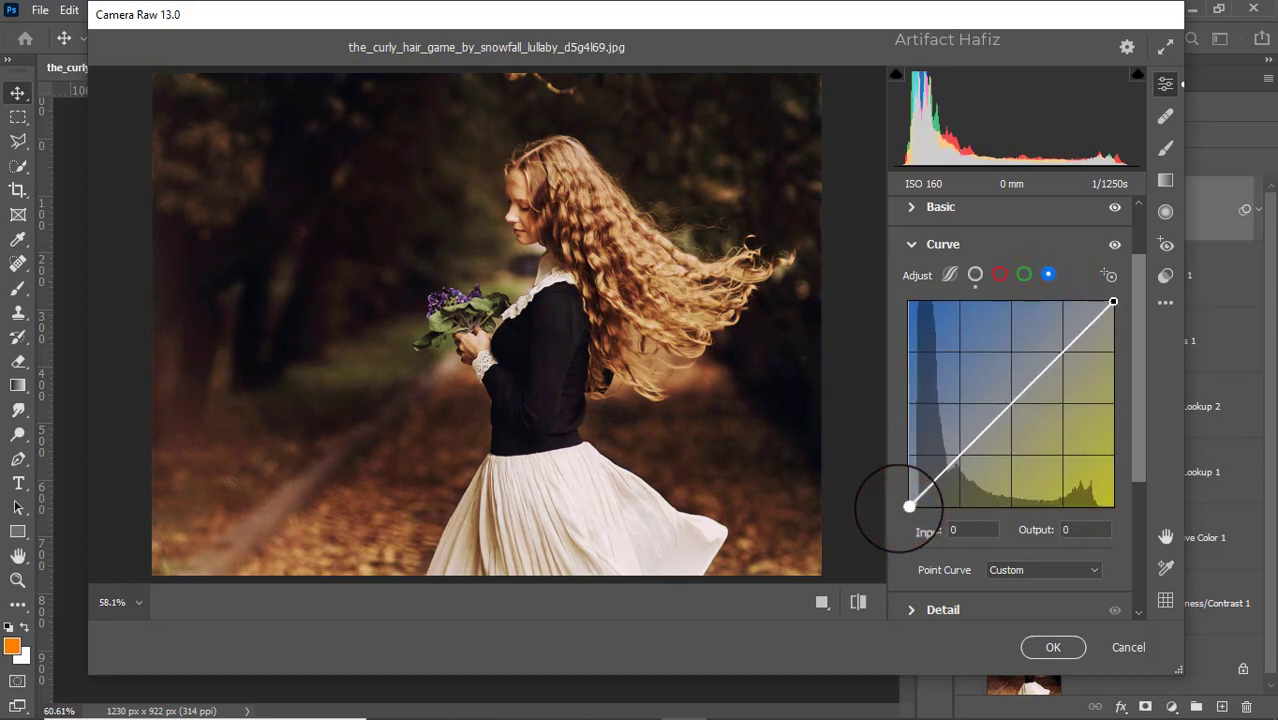
Set Sharpening to 5, Noise Reduction to 10 and Color Noise Reduction to 10
{"action": "scroll", "coordinate": [1027, 430], "scroll_direction": "down", "scroll_amount": 3}
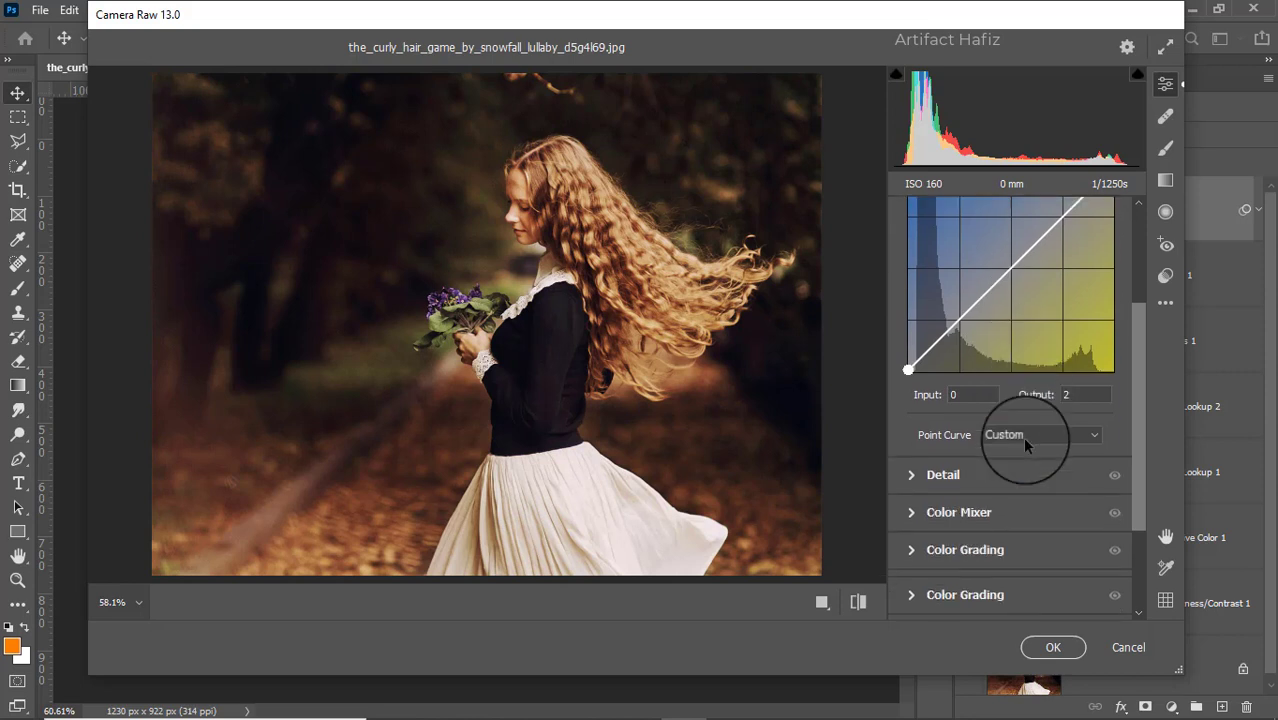
{"action": "left_click", "coordinate": [943, 481]}
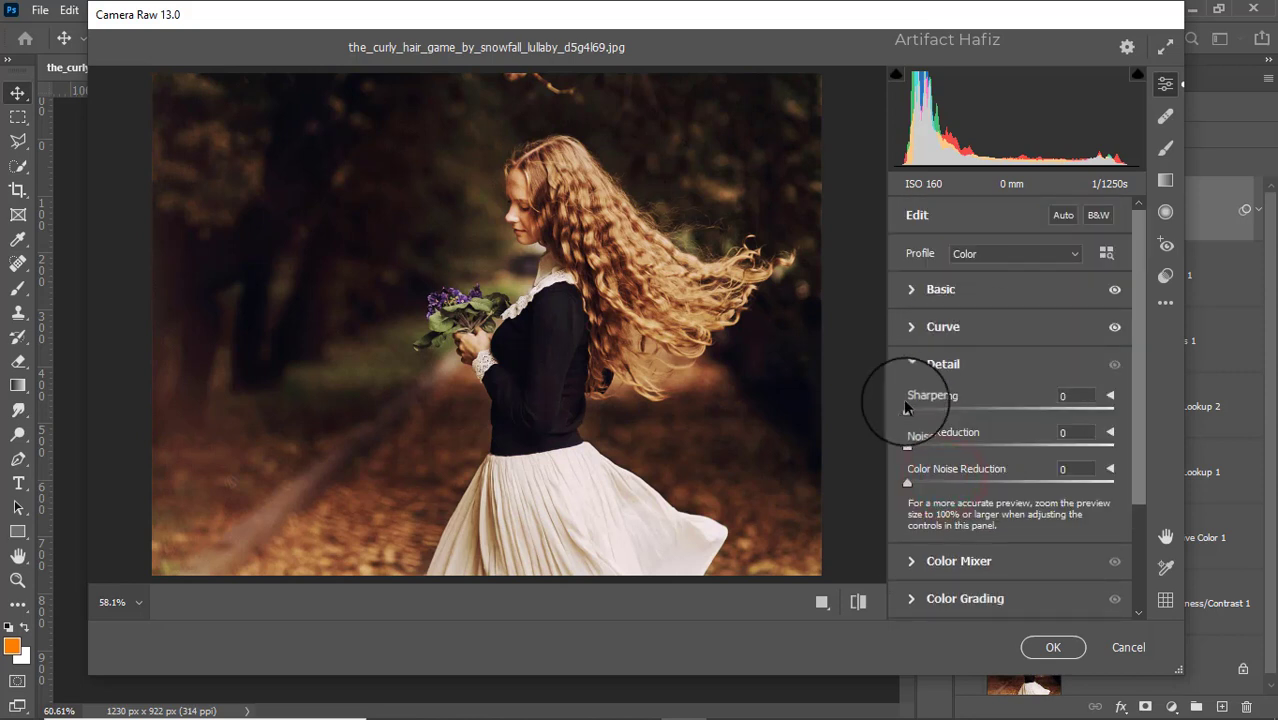
{"action": "left_click_drag", "start_coordinate": [907, 410], "coordinate": [924, 452]}
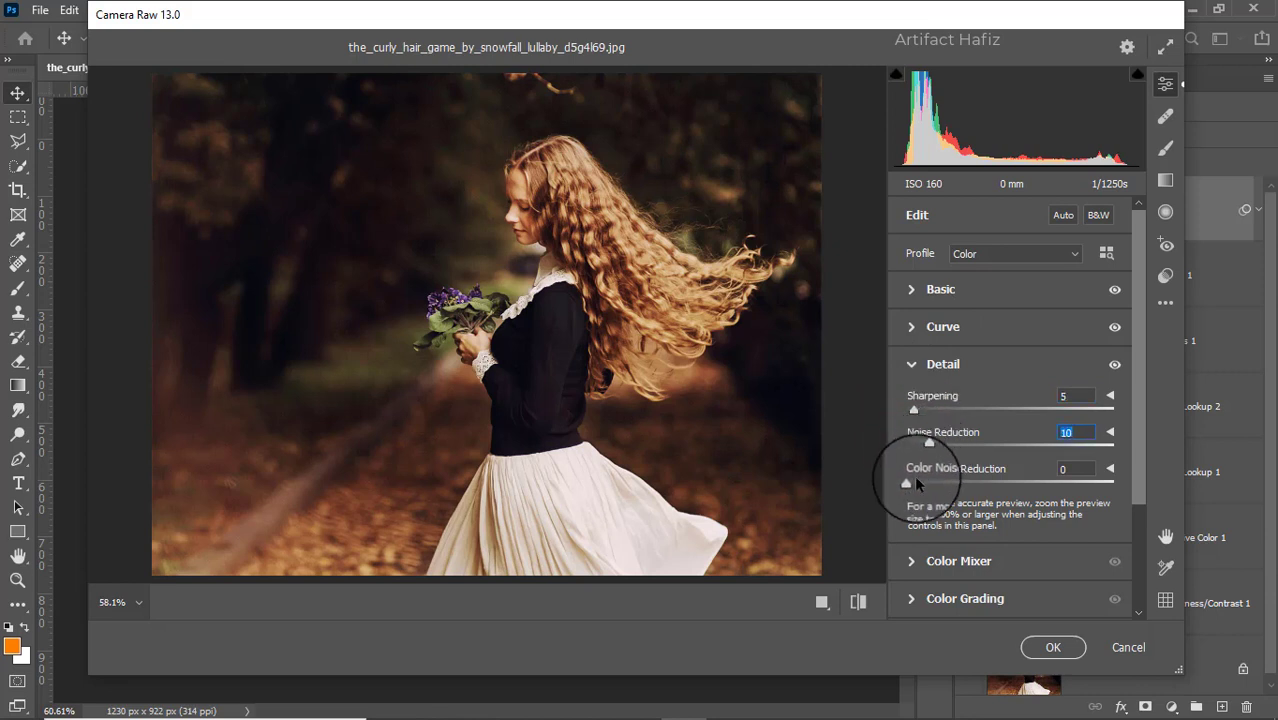
{"action": "left_click_drag", "start_coordinate": [907, 486], "coordinate": [928, 487]}
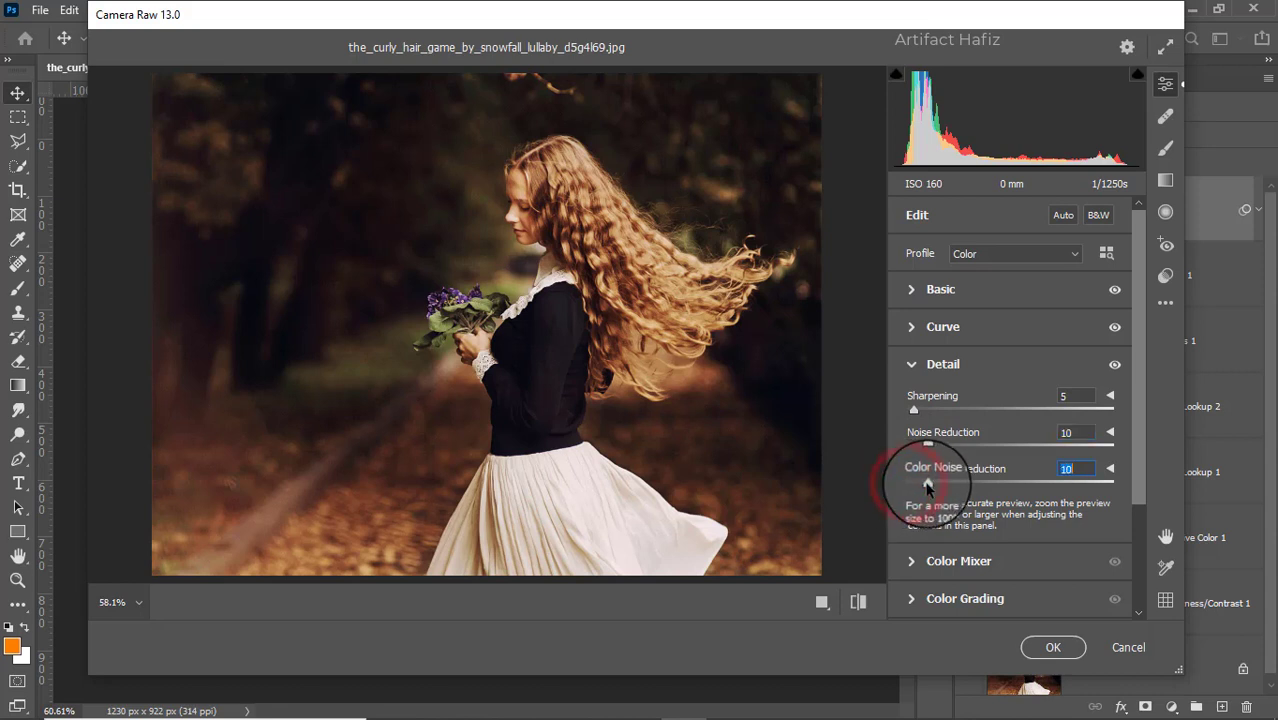
In the Color Mixer, set the saturation of Reds to +7, Yellows +5, Greens +5, Aquas +7 and Blues +5
{"action": "left_click", "coordinate": [910, 562]}
{"action": "left_click", "coordinate": [968, 315]}
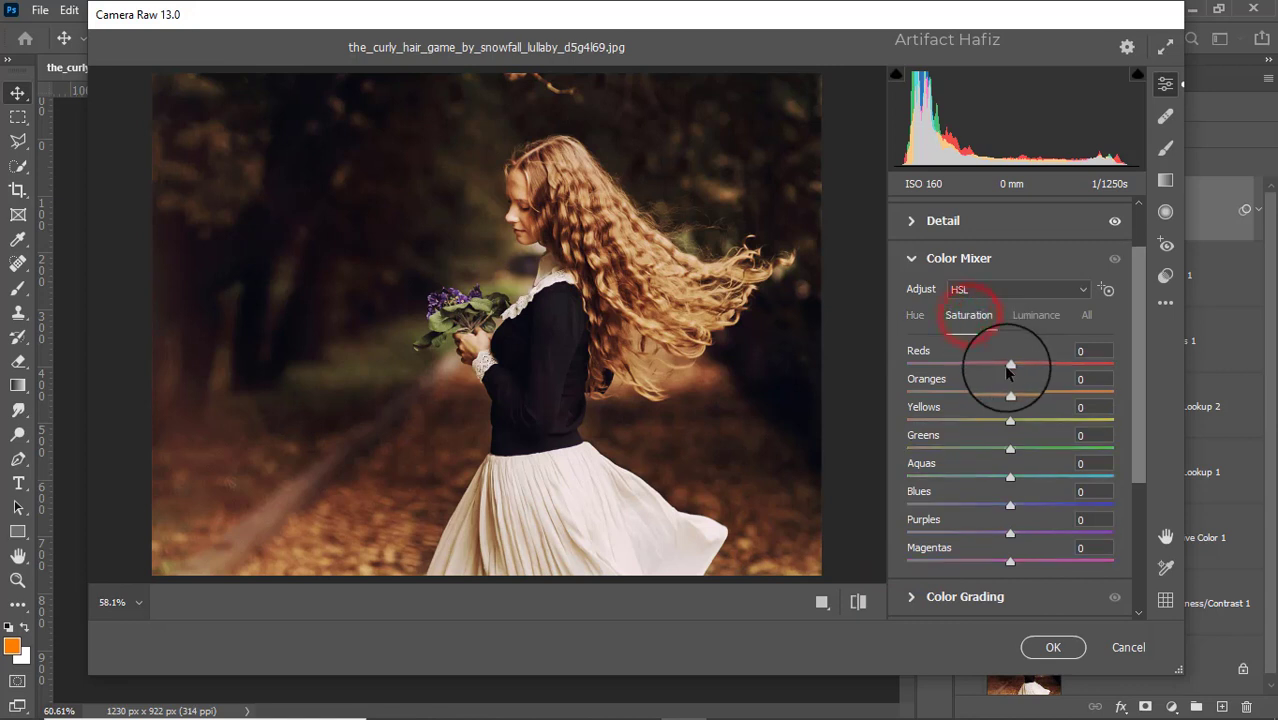
{"action": "mouse_move", "coordinate": [1008, 369]}
{"action": "left_mouse_down"}
{"action": "mouse_move", "coordinate": [970, 371]}
{"action": "mouse_move", "coordinate": [1014, 378]}
{"action": "left_mouse_up"}
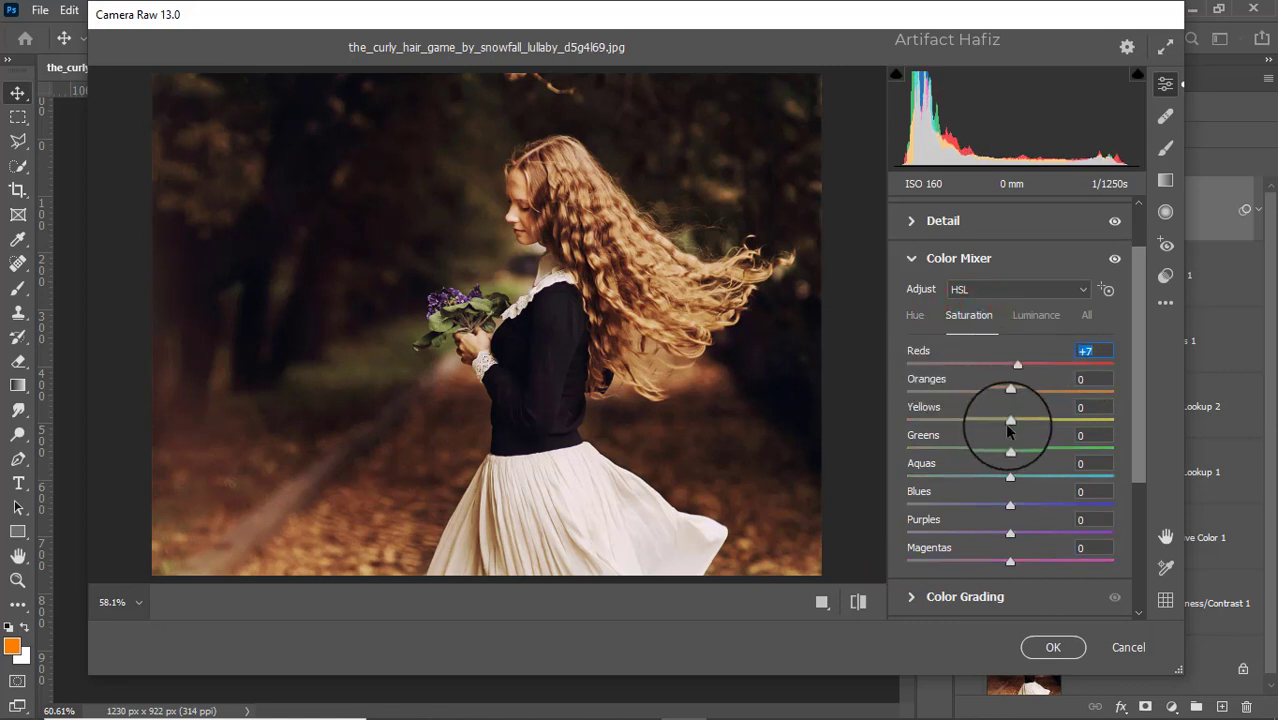
{"action": "left_click_drag", "start_coordinate": [1033, 420], "coordinate": [1014, 449]}
{"action": "left_click", "coordinate": [1014, 470]}
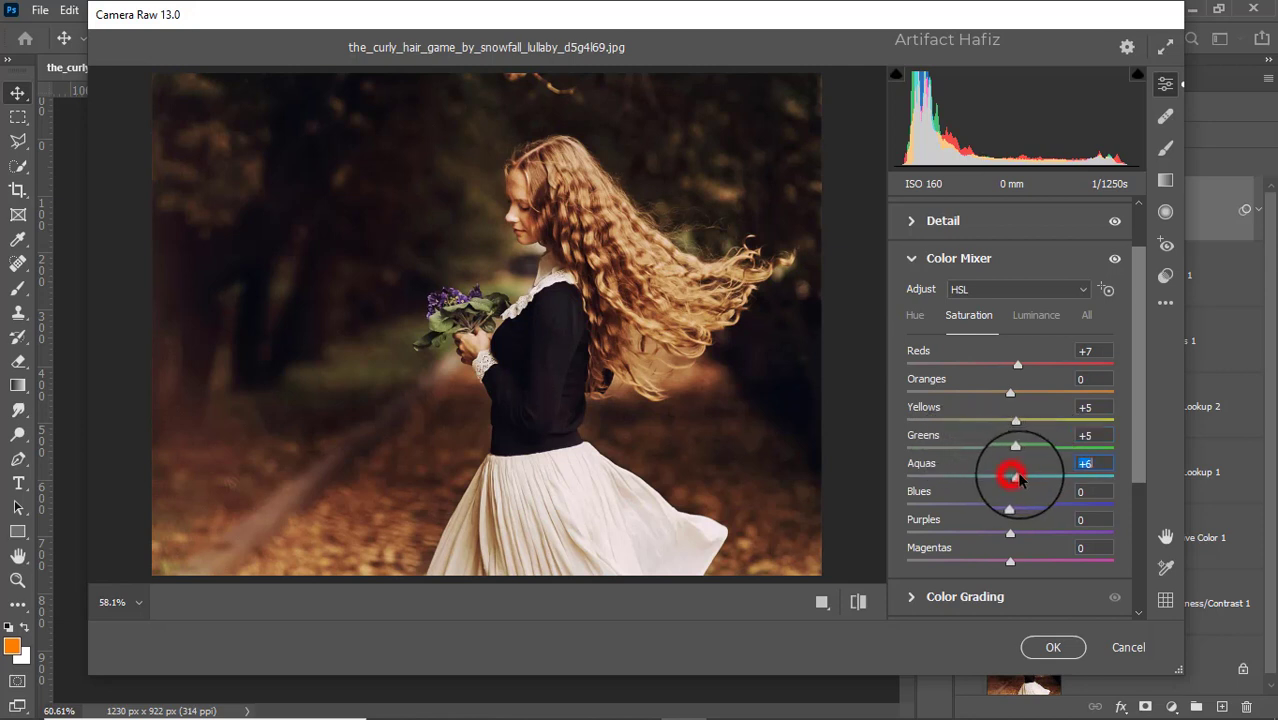
{"action": "left_click", "coordinate": [1009, 508]}
Set Color Mixer luminance to Oranges +26, Aquas +9 and Blues +11, and hue to Aquas -21 and Blues -35
{"action": "left_click", "coordinate": [1033, 313]}
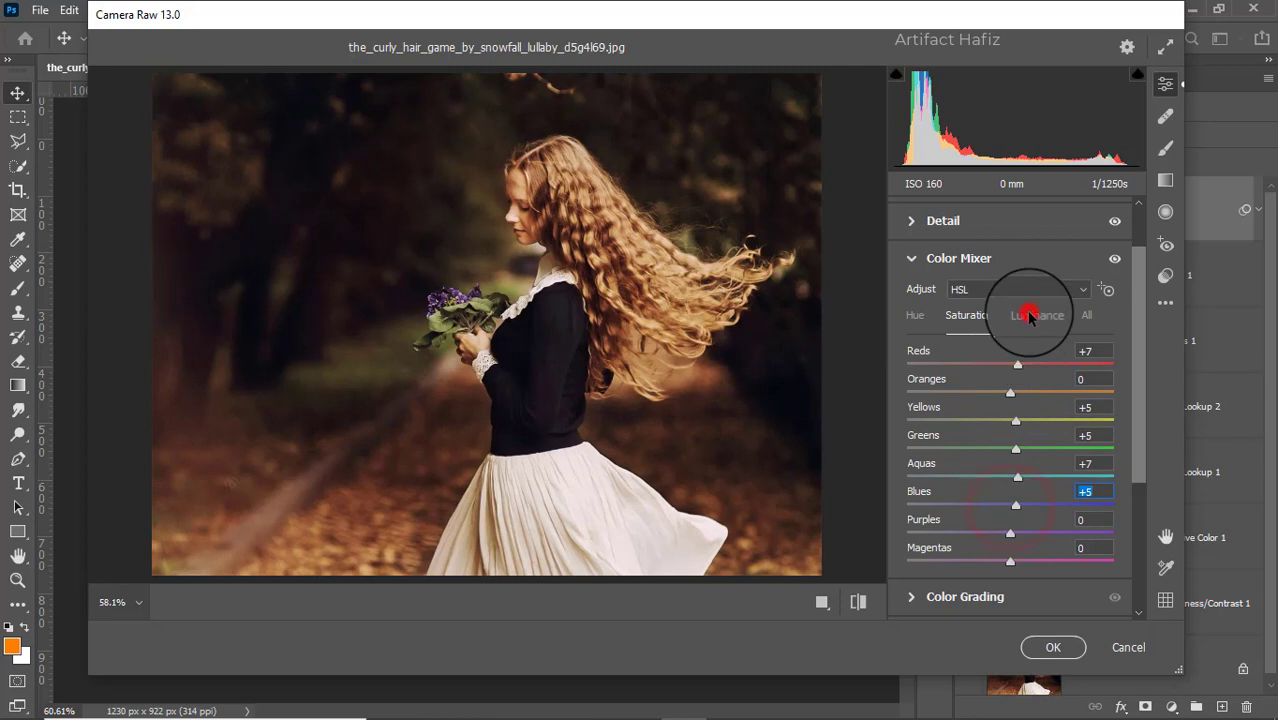
{"action": "left_click_drag", "start_coordinate": [1010, 392], "coordinate": [1041, 400]}
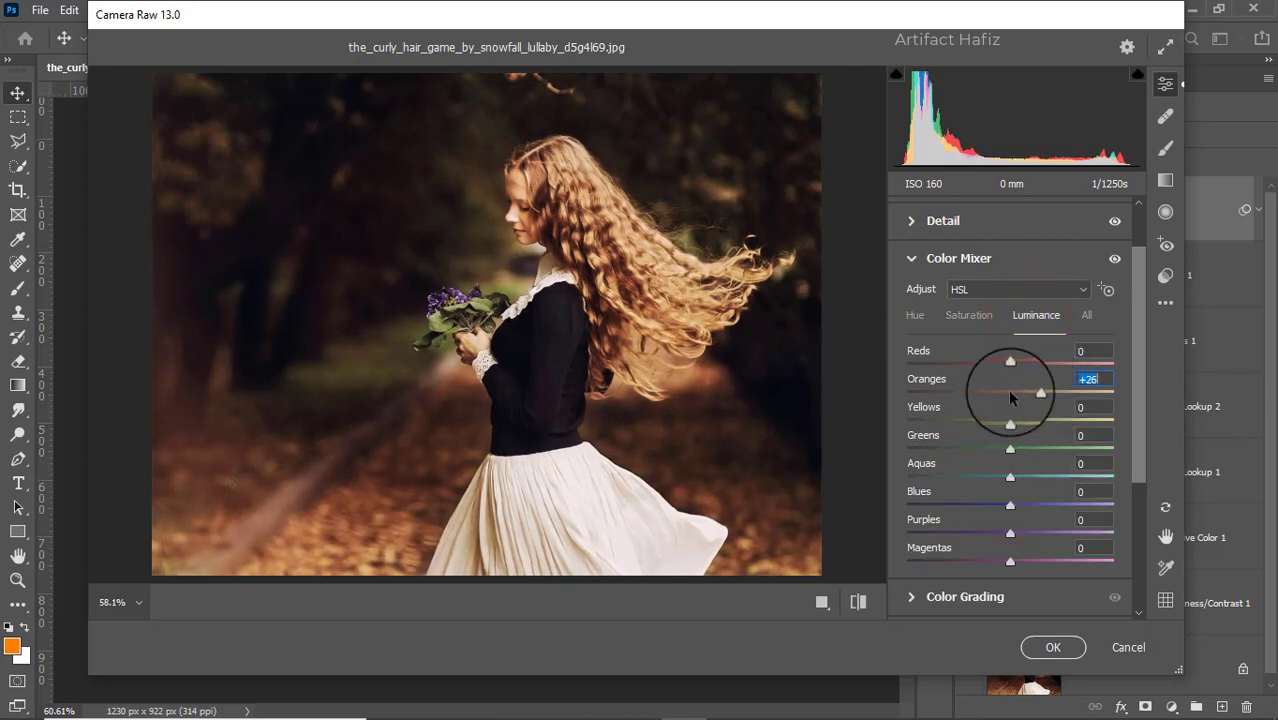
{"action": "left_click_drag", "start_coordinate": [1010, 476], "coordinate": [1021, 506]}
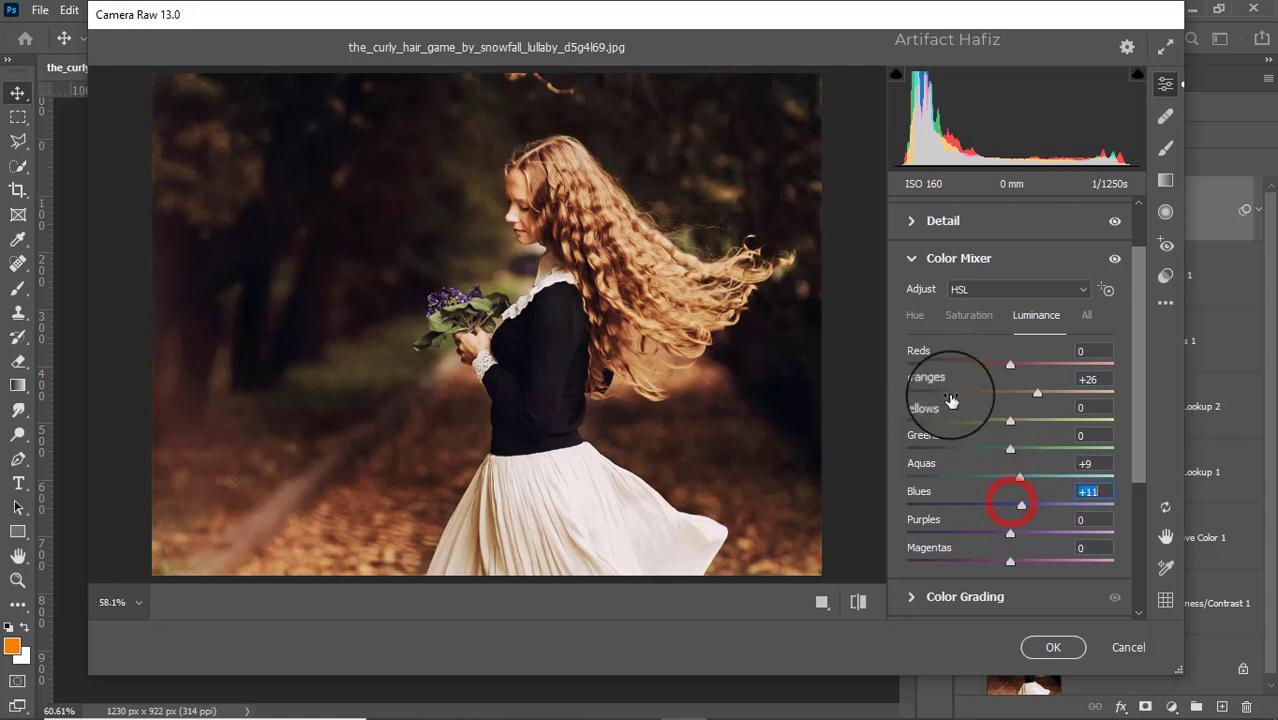
{"action": "left_click", "coordinate": [916, 318]}
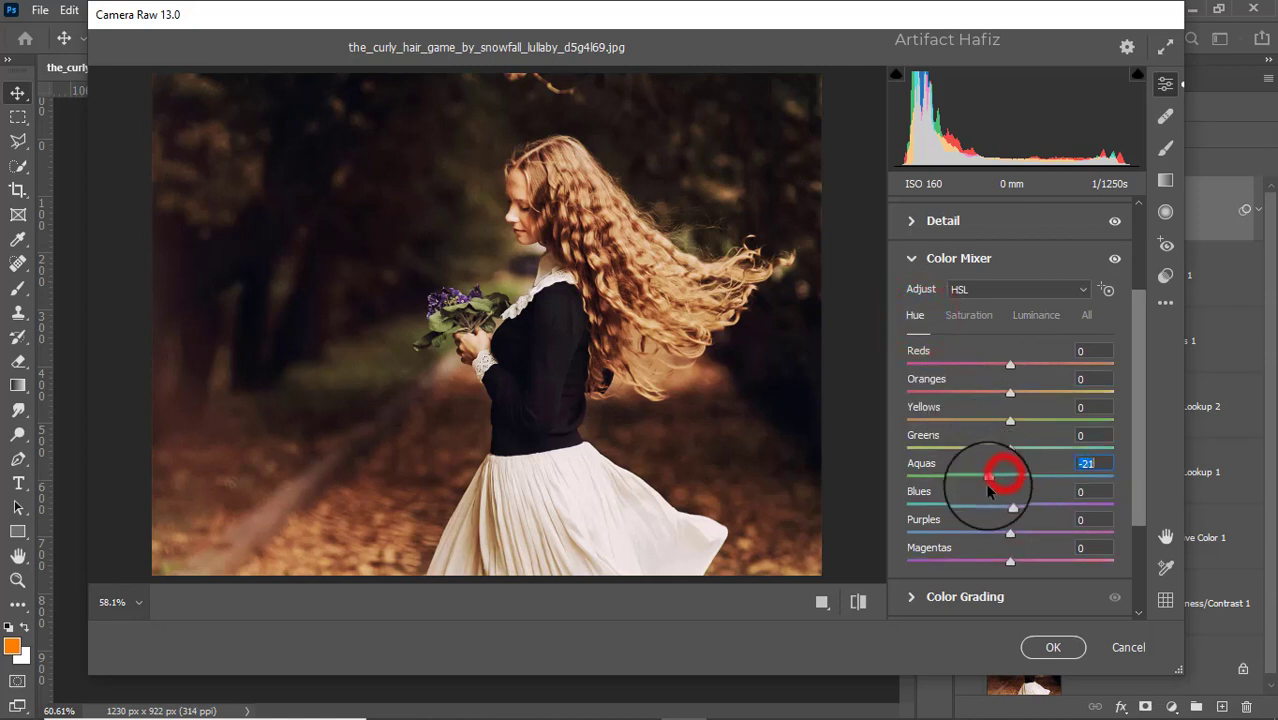
Tint the Color Grading shadows blue with hue 224 and saturation 13, and the highlights yellow-green with hue 68 and saturation 11
{"action": "scroll", "coordinate": [982, 480], "scroll_direction": "down", "scroll_amount": 2}
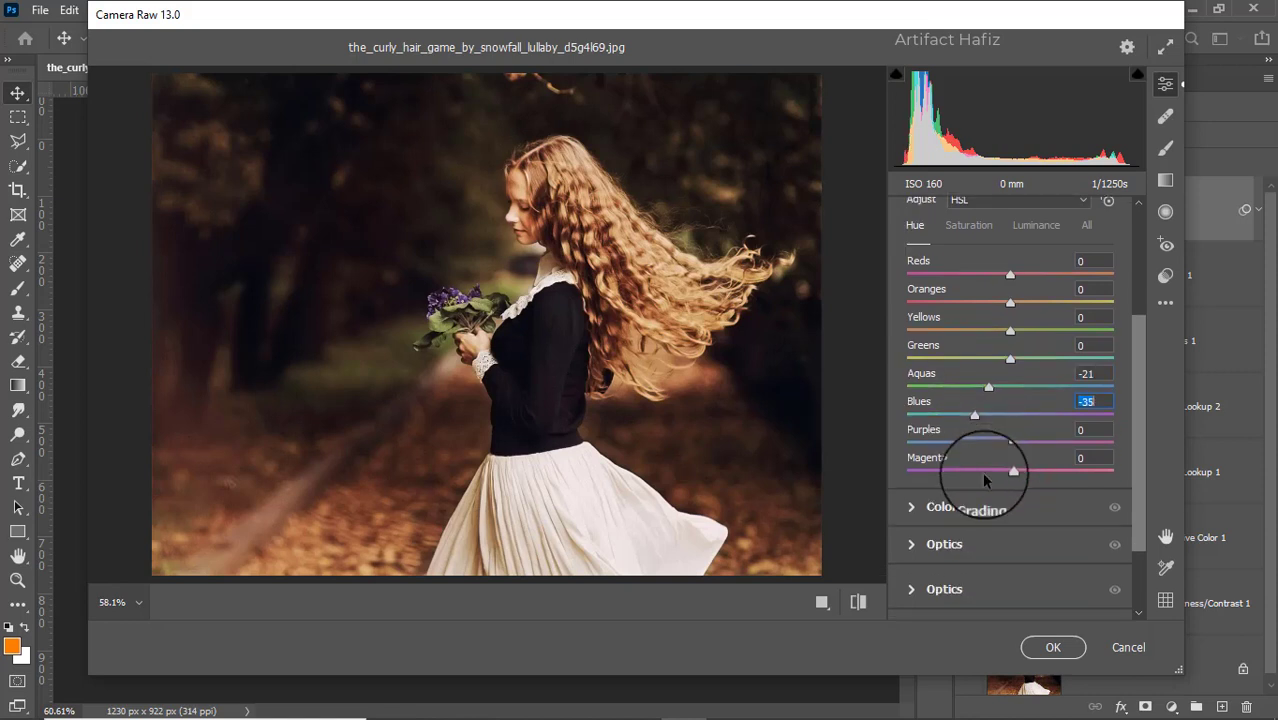
{"action": "left_click", "coordinate": [960, 505]}
{"action": "left_click_drag", "start_coordinate": [950, 491], "coordinate": [890, 558]}
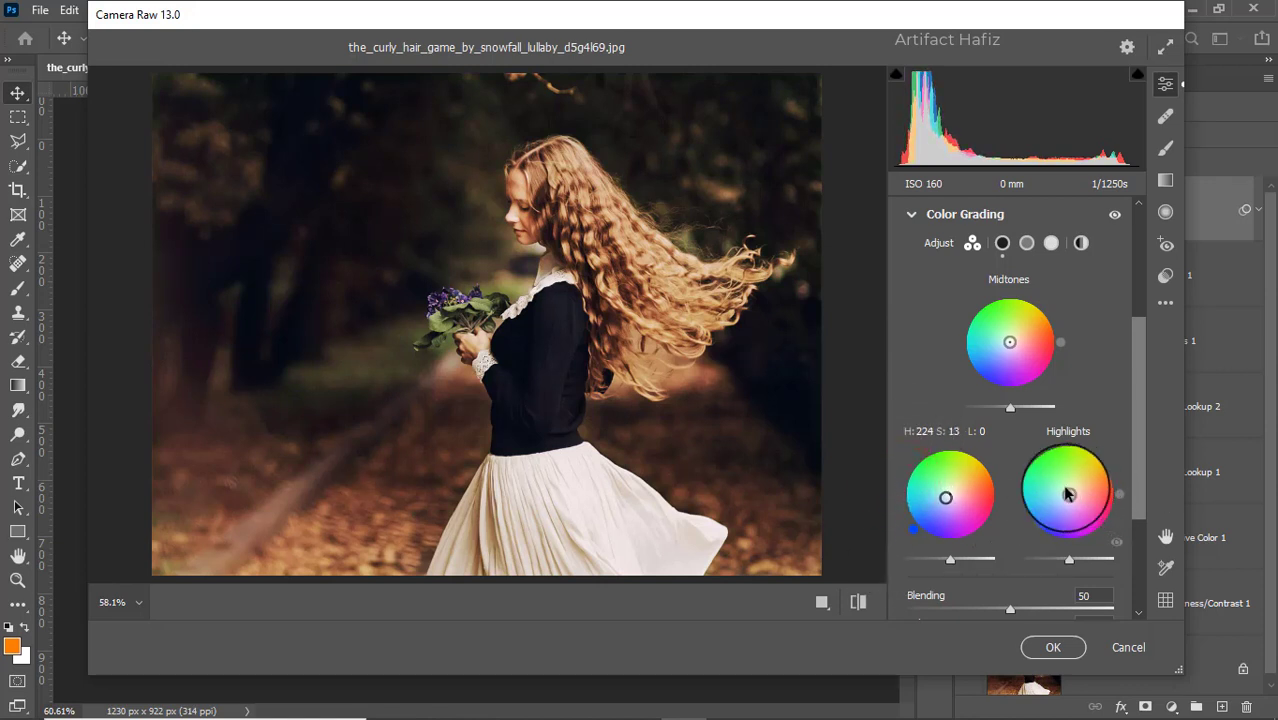
{"action": "left_click_drag", "start_coordinate": [1069, 495], "coordinate": [1088, 452]}
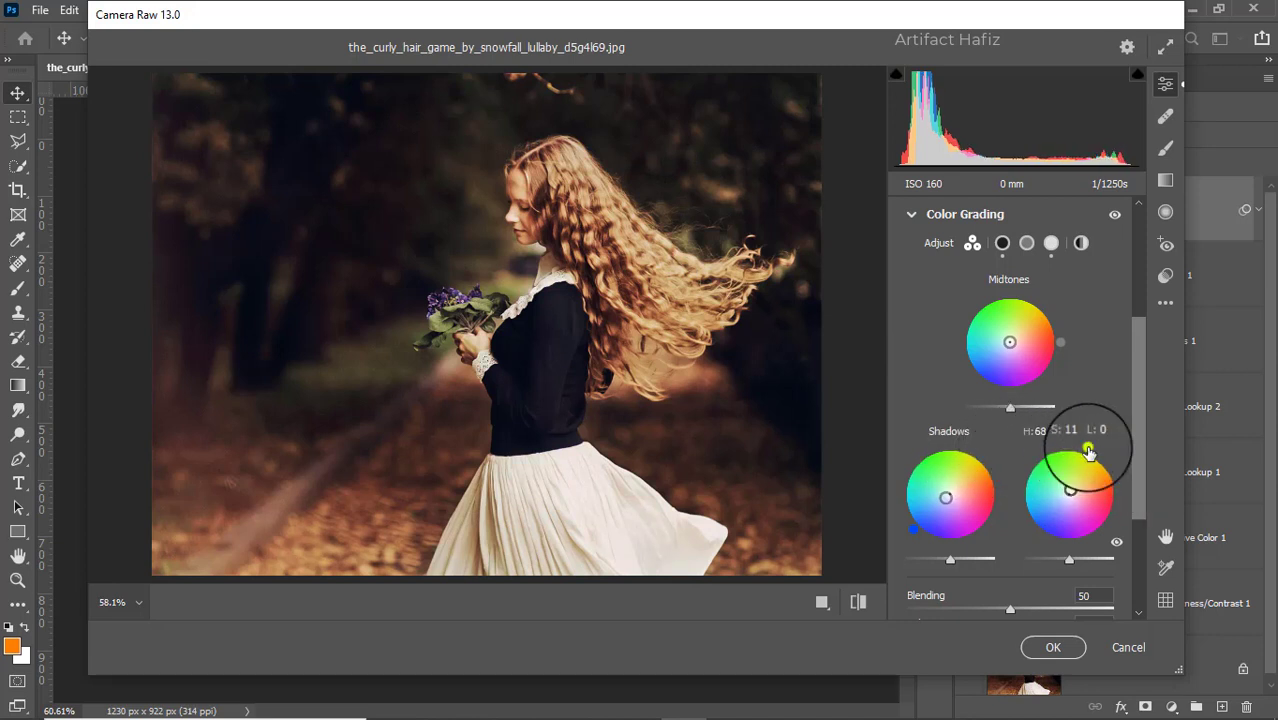
Add a slight dark vignette with Vignetting set to -6
{"action": "scroll", "coordinate": [1062, 430], "scroll_direction": "down", "scroll_amount": 5}
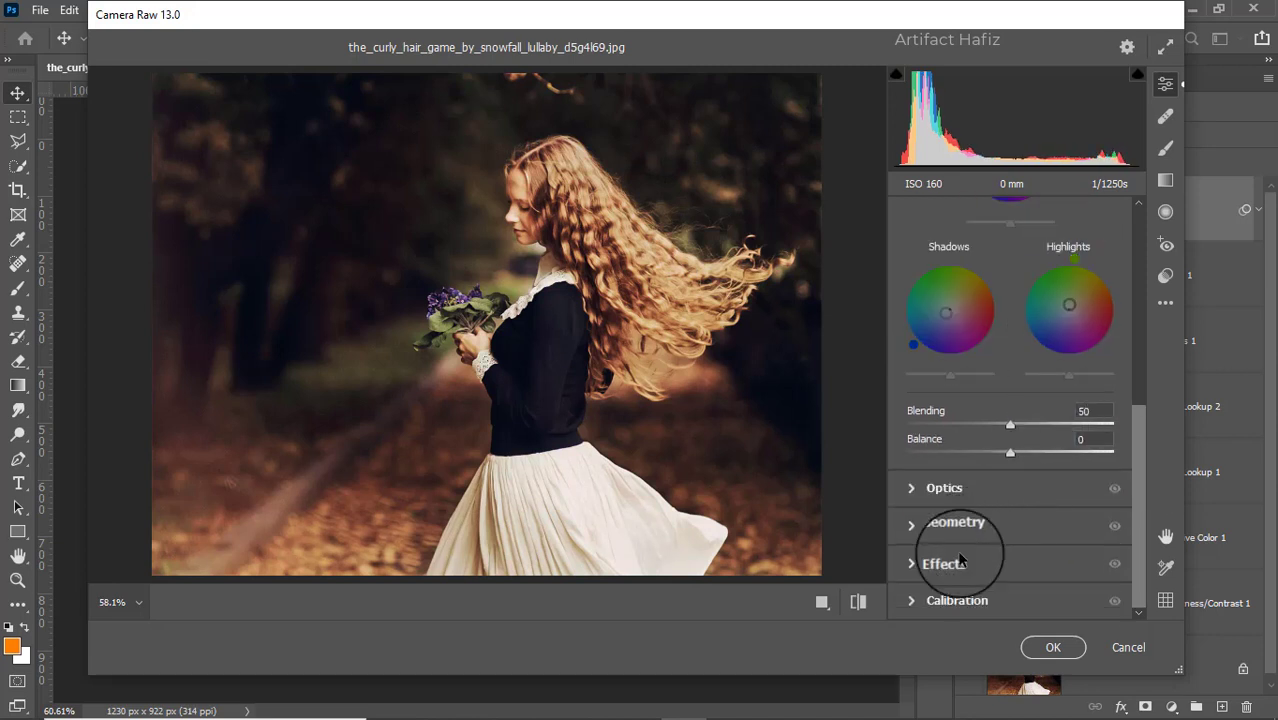
{"action": "left_click", "coordinate": [957, 564]}
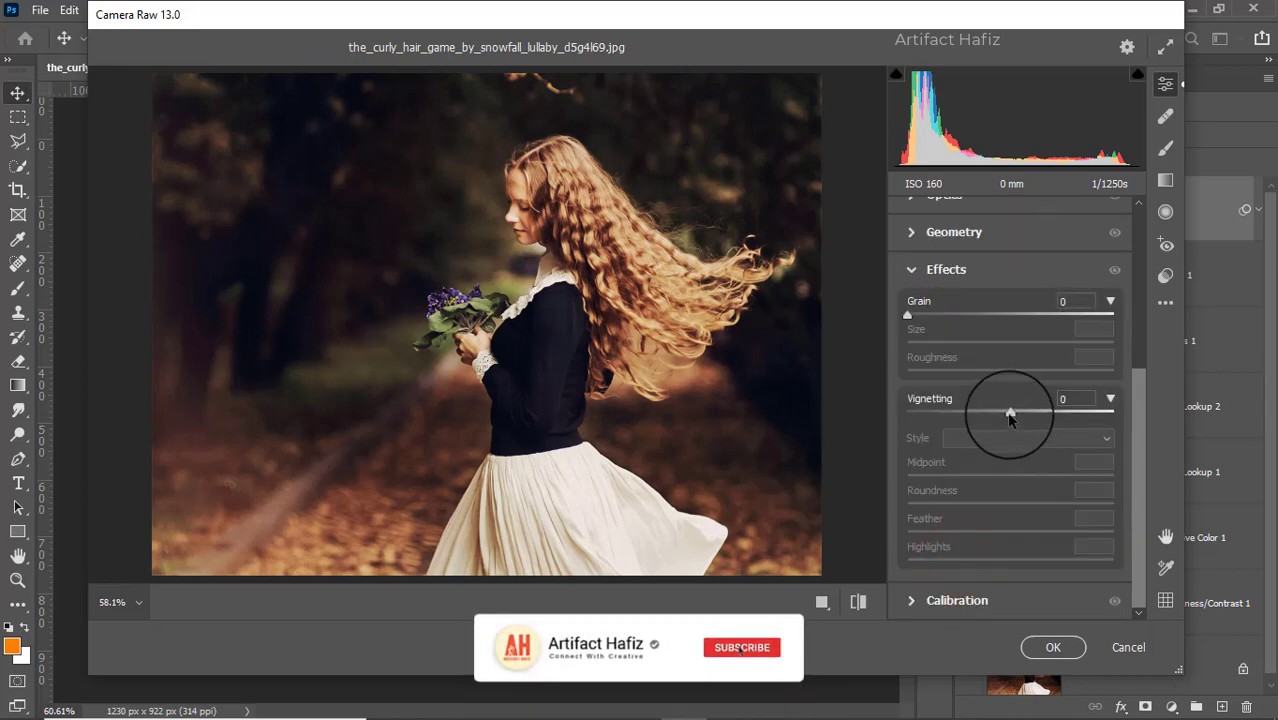
{"action": "left_click_drag", "start_coordinate": [1010, 418], "coordinate": [1004, 418]}
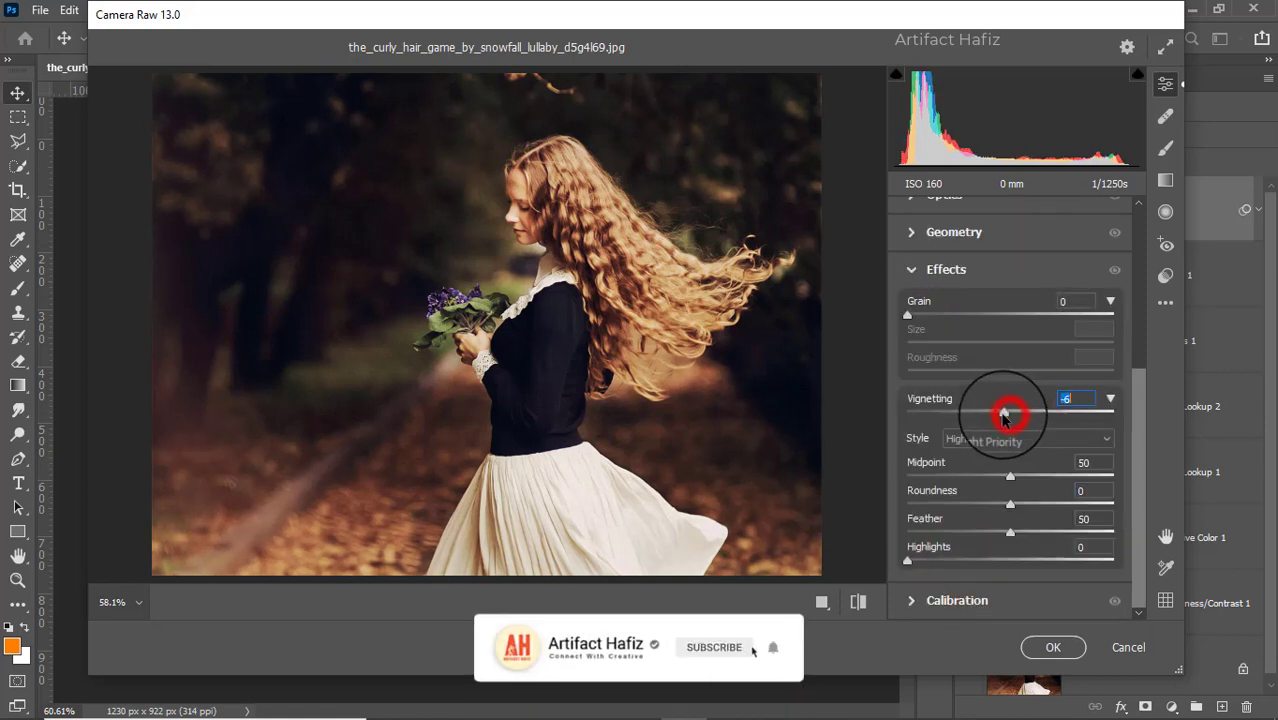
Set the Calibration saturation to Red Primary -4, Green Primary +5 and Blue Primary +4, and apply the Camera Raw Filter
{"action": "left_click", "coordinate": [940, 600]}
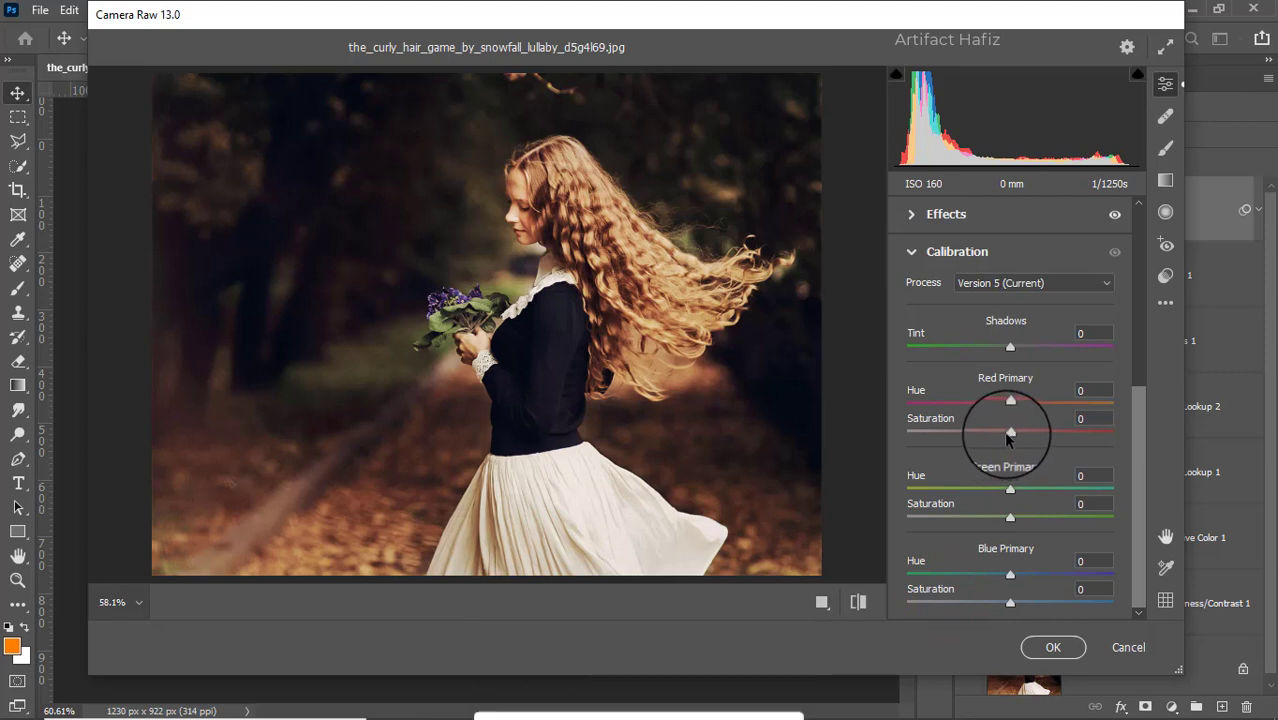
{"action": "left_click_drag", "start_coordinate": [1010, 430], "coordinate": [1006, 430]}
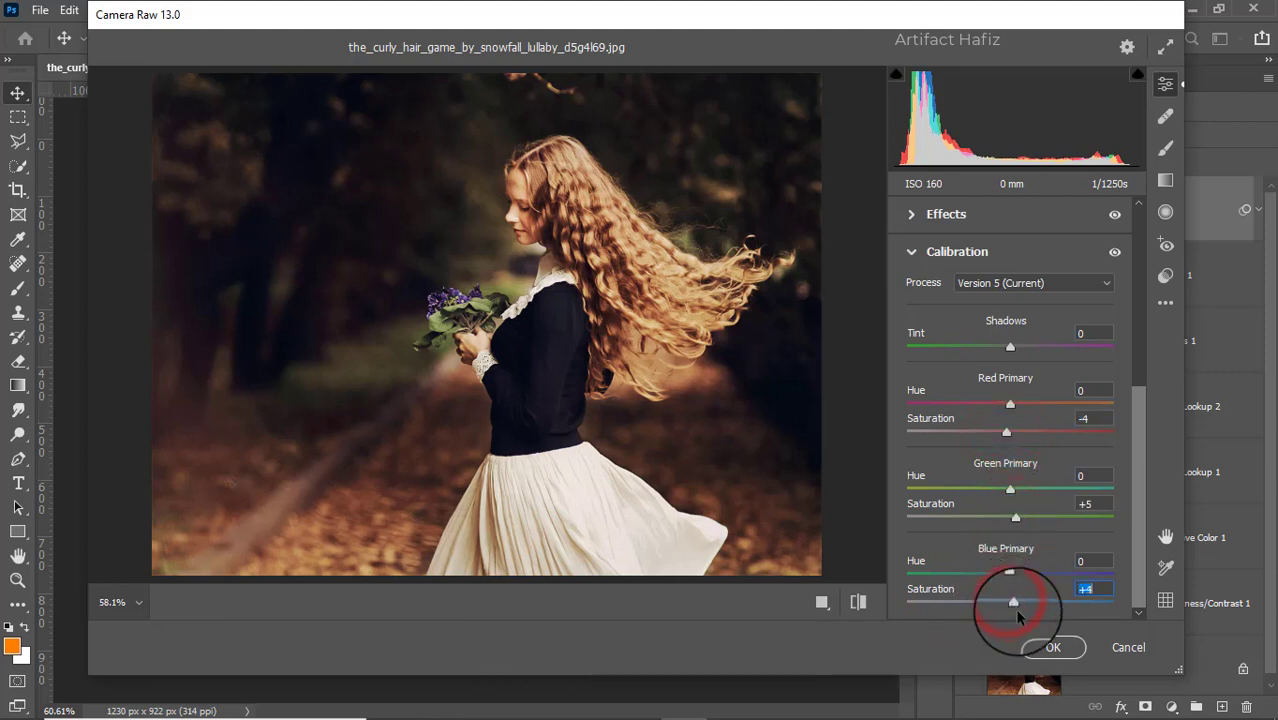
{"action": "left_click", "coordinate": [1052, 647]}
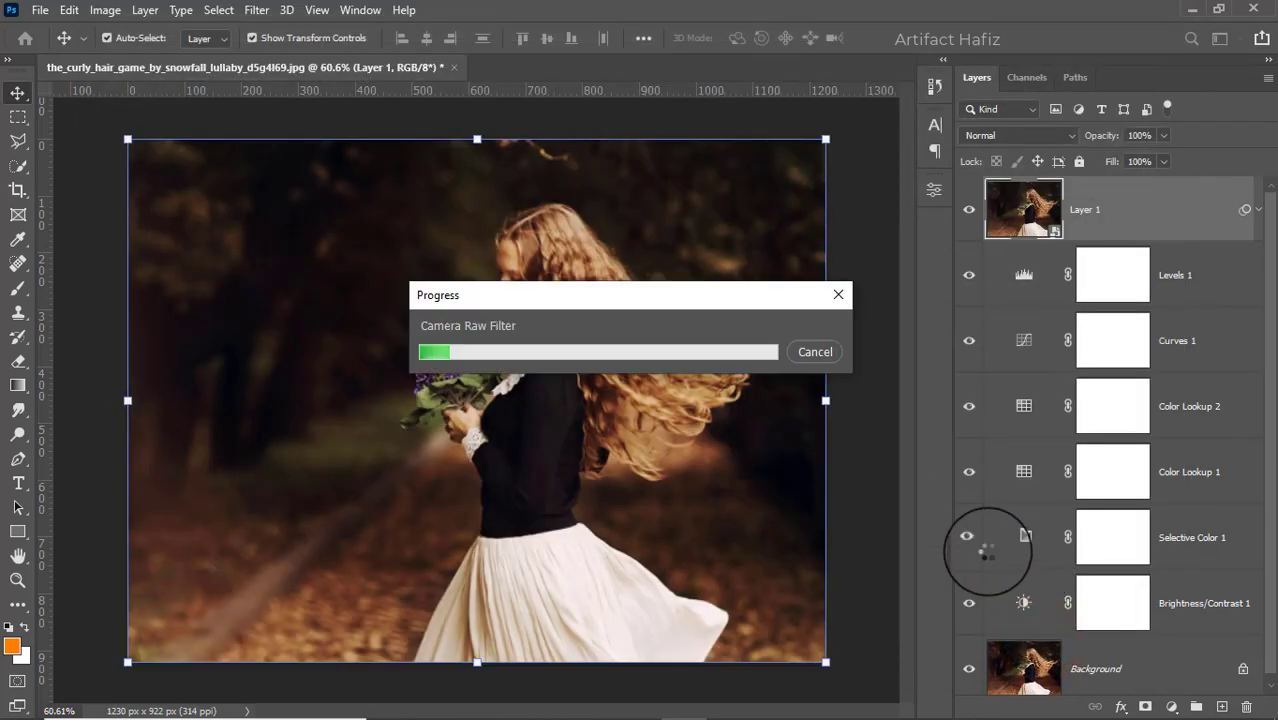
Open Layer 1 in Nik Collection's Color Efex Pro 4 as a smart filter and choose the Cross Processing filter
{"action": "left_click", "coordinate": [254, 12]}
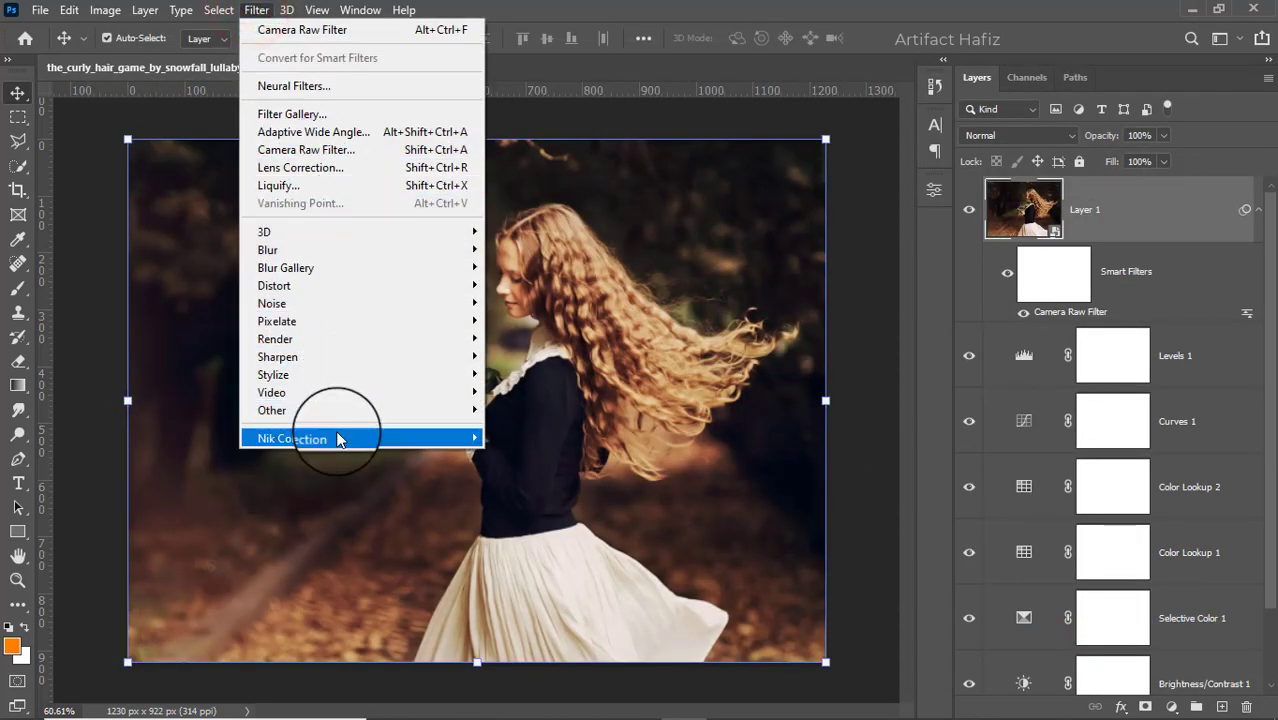
{"action": "mouse_move", "coordinate": [338, 440]}
{"action": "left_click", "coordinate": [524, 455]}
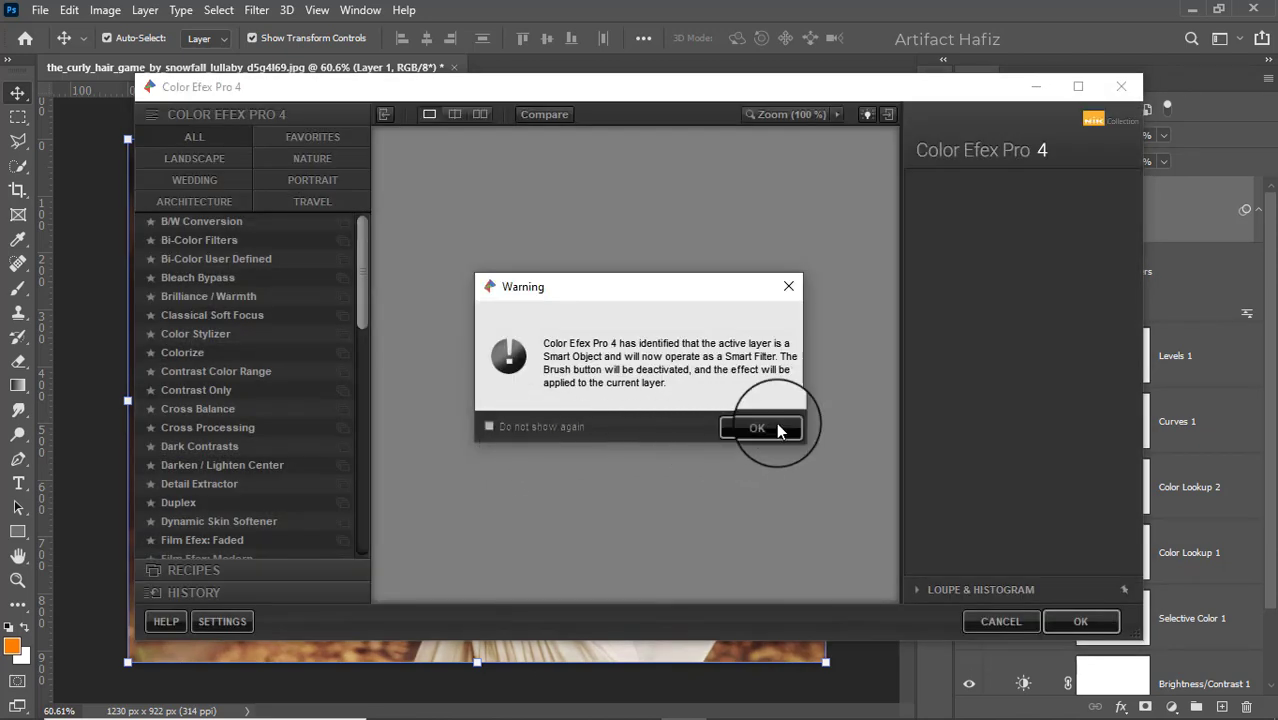
{"action": "left_click", "coordinate": [757, 428]}
{"action": "left_click", "coordinate": [240, 427]}
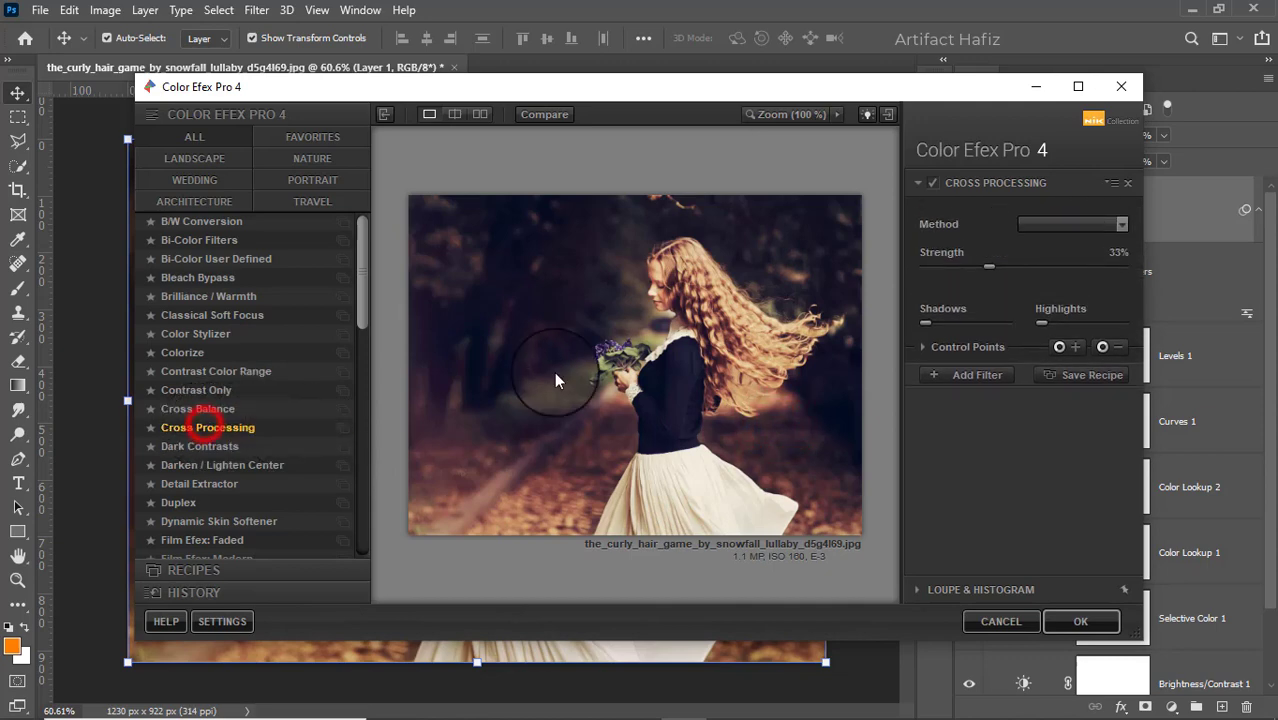
Set the Cross Processing method to L02, check it against the unfiltered preview, and apply the filter to Layer 1
{"action": "left_click", "coordinate": [1025, 230]}
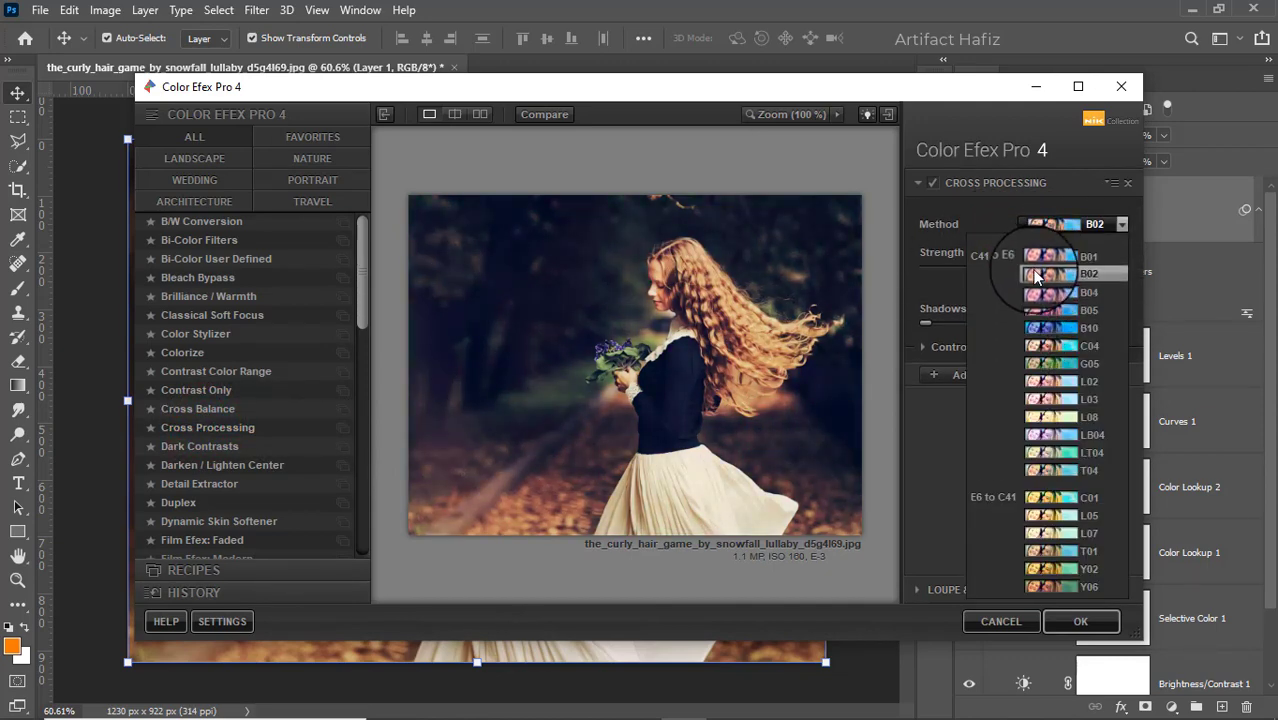
{"action": "left_click", "coordinate": [1040, 388]}
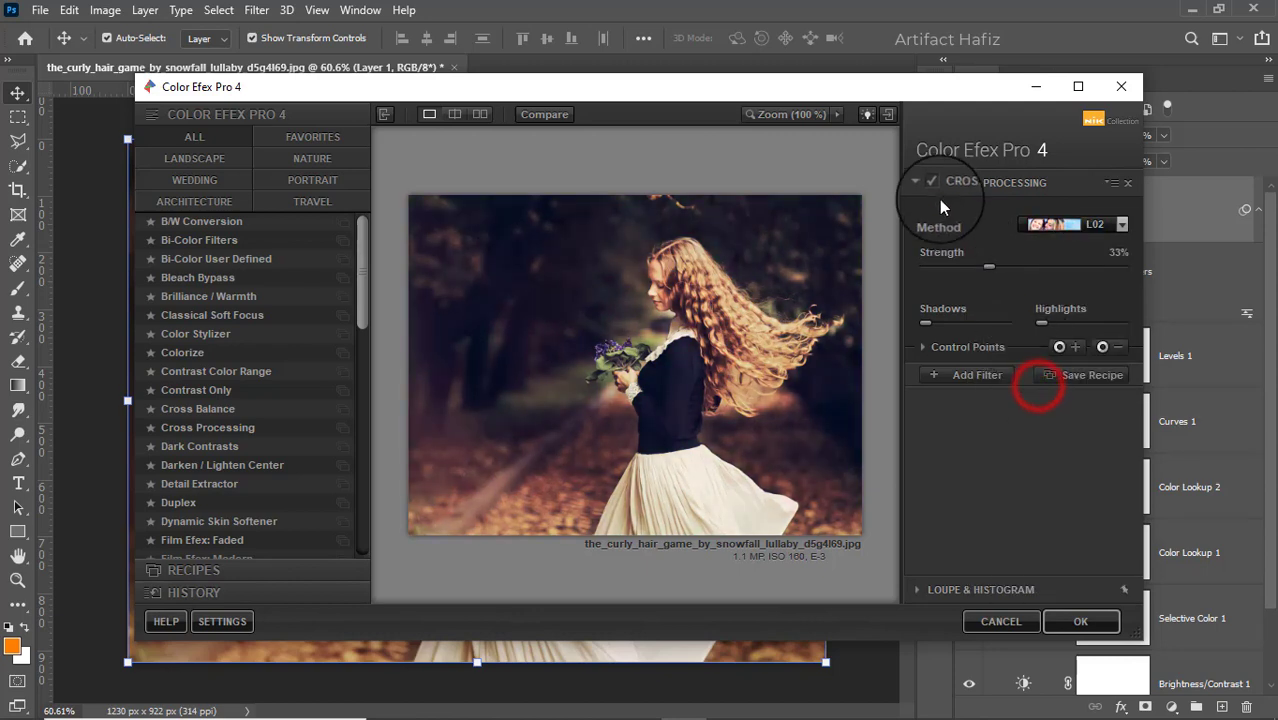
{"action": "left_click", "coordinate": [934, 185]}
{"action": "left_click", "coordinate": [934, 185]}
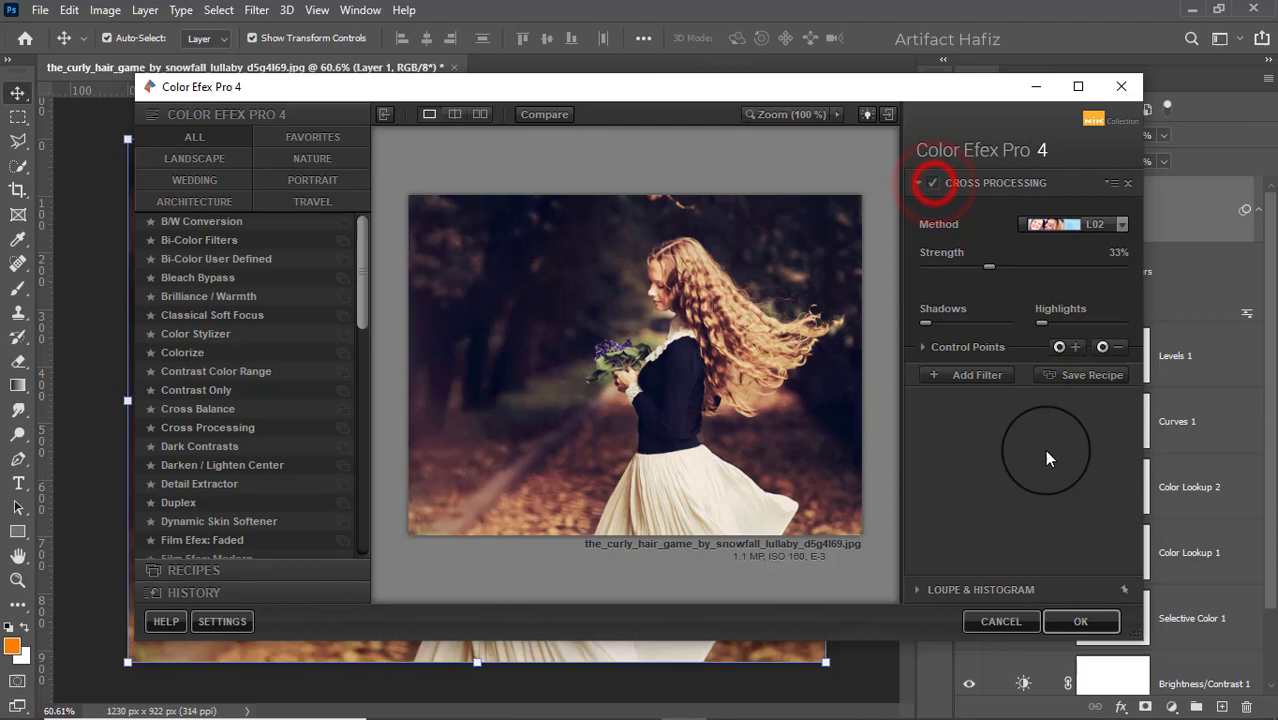
{"action": "left_click", "coordinate": [1082, 621]}
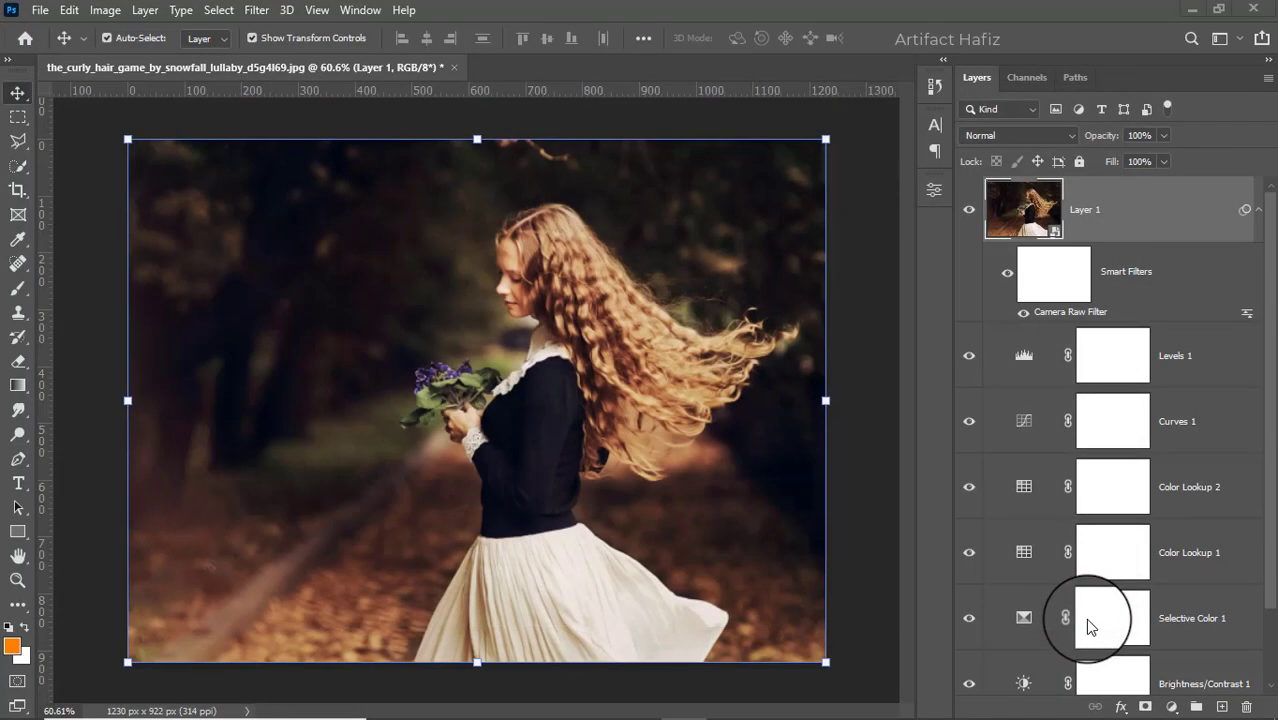
Compare the graded portrait with the original by isolating the Background layer and restoring all layers, twice
{"action": "scroll", "coordinate": [1061, 571], "scroll_direction": "down", "scroll_amount": 2}
{"action": "key", "text": "alt"}
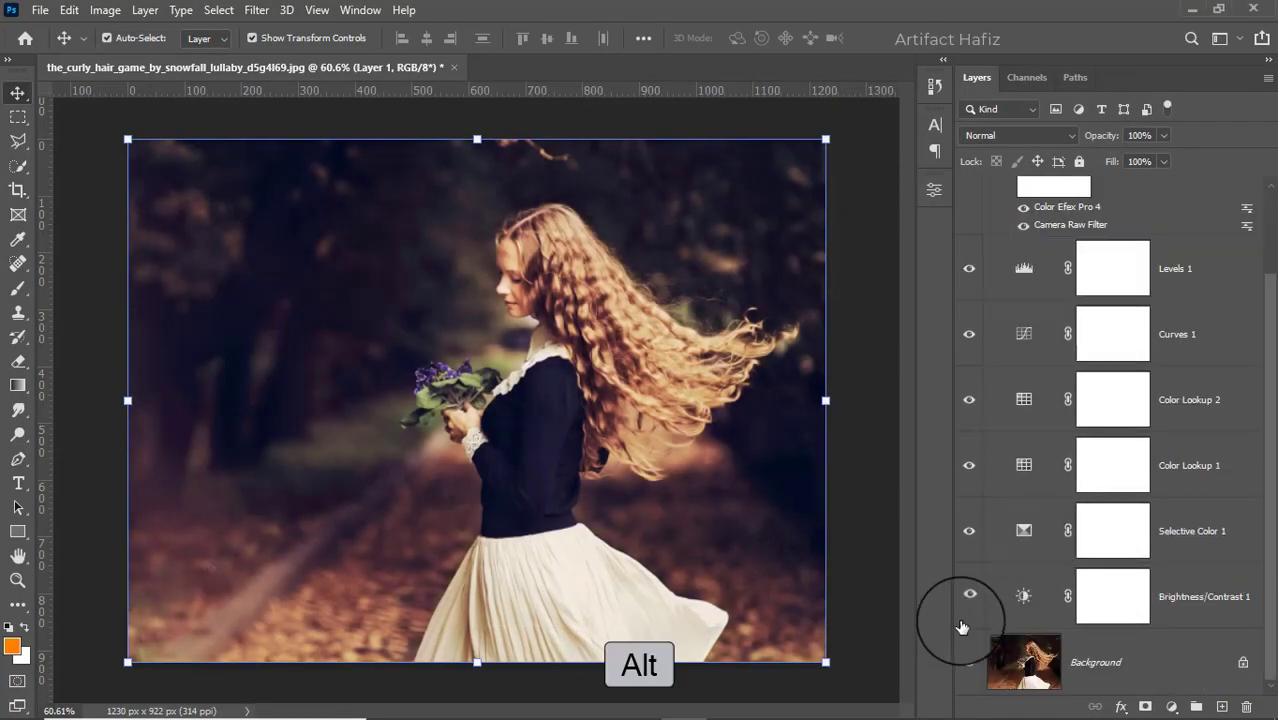
{"action": "left_click", "coordinate": [968, 664], "text": "alt"}
{"action": "left_click", "coordinate": [968, 664], "text": "alt"}
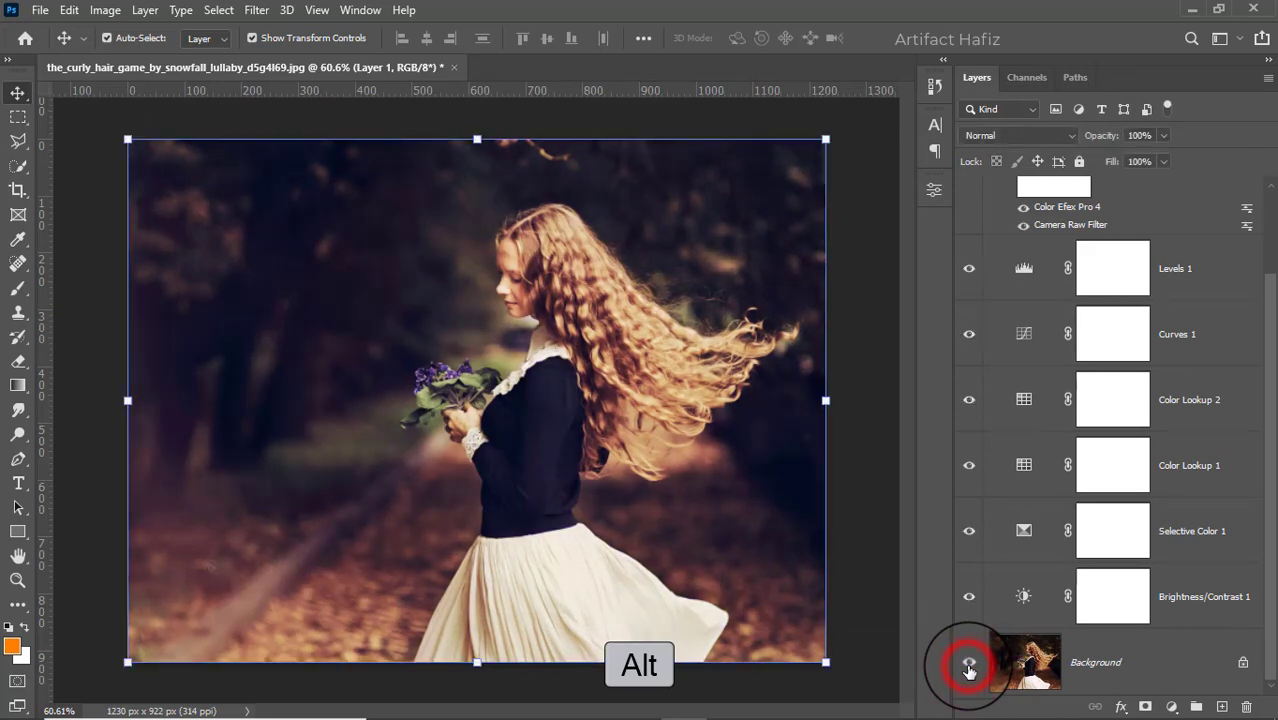
{"action": "left_click", "coordinate": [968, 668], "text": "alt"}
{"action": "left_click", "coordinate": [968, 668], "text": "alt"}
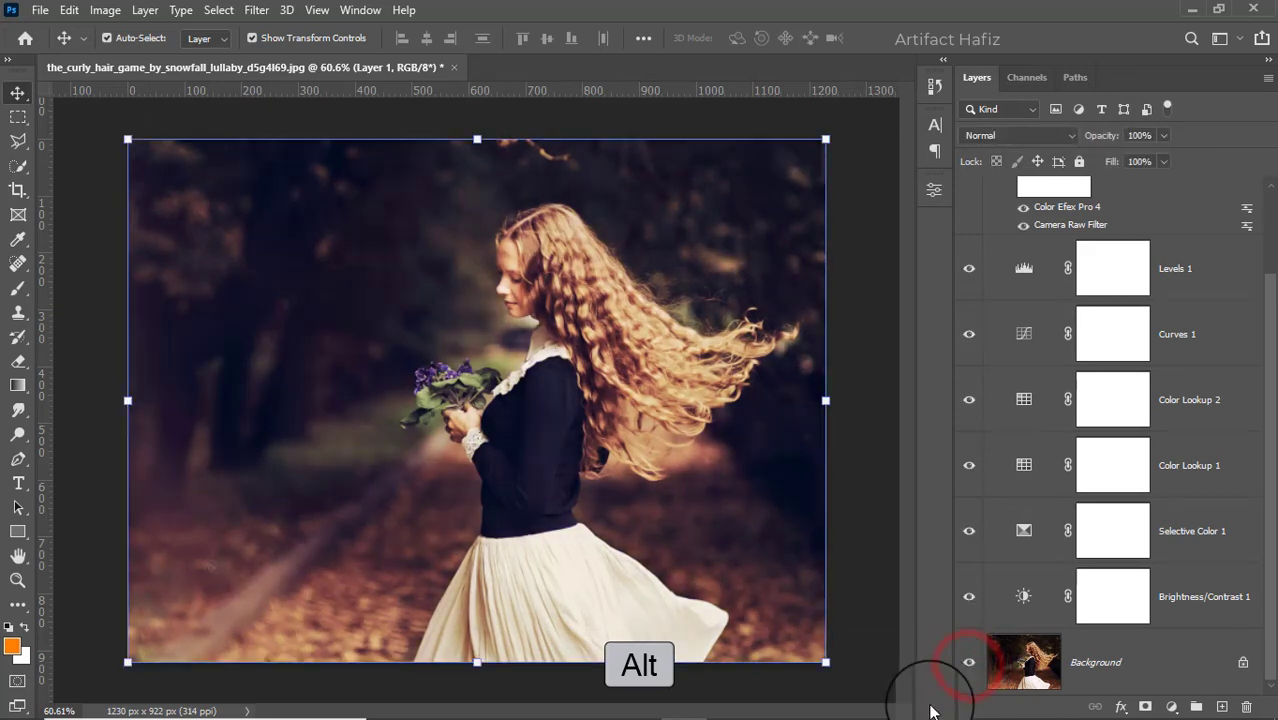
{"action": "mouse_move", "coordinate": [912, 712]}
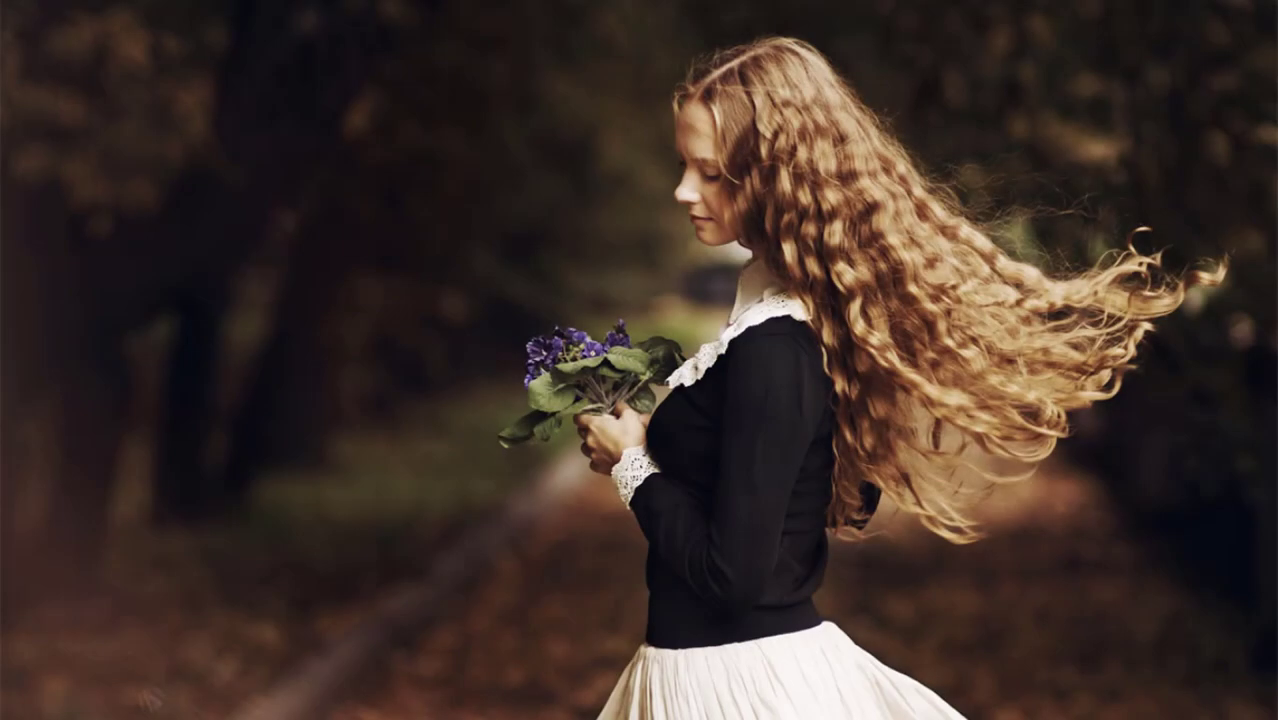